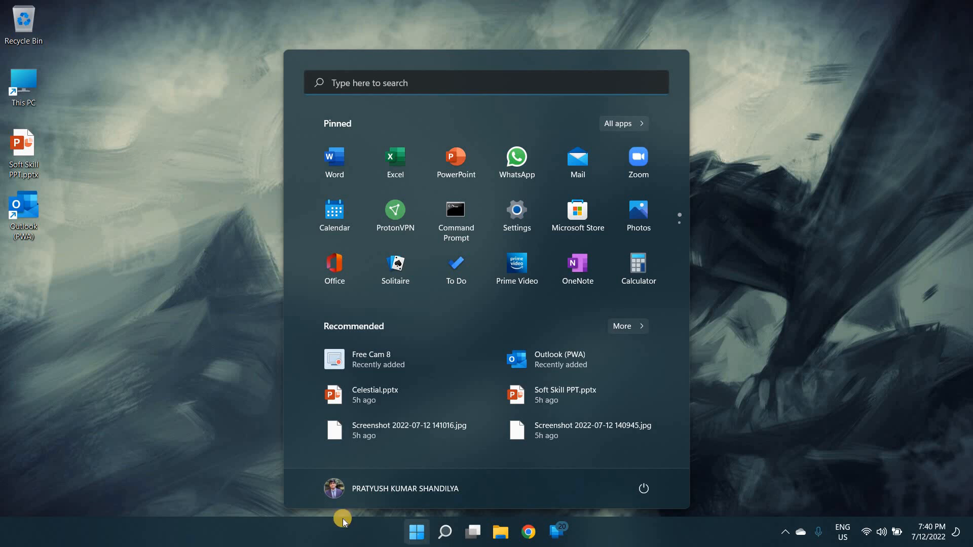
text(rdc)
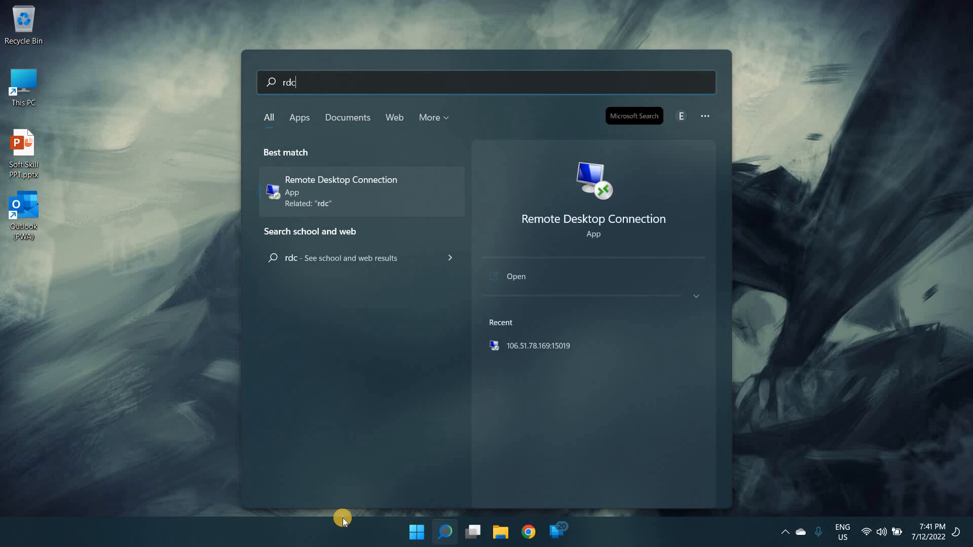
key(Return)
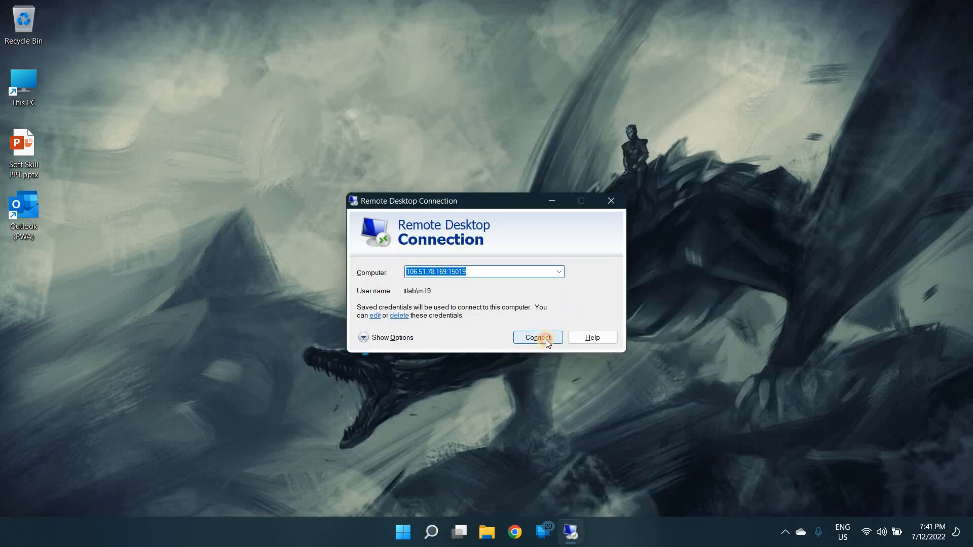
click(545, 340)
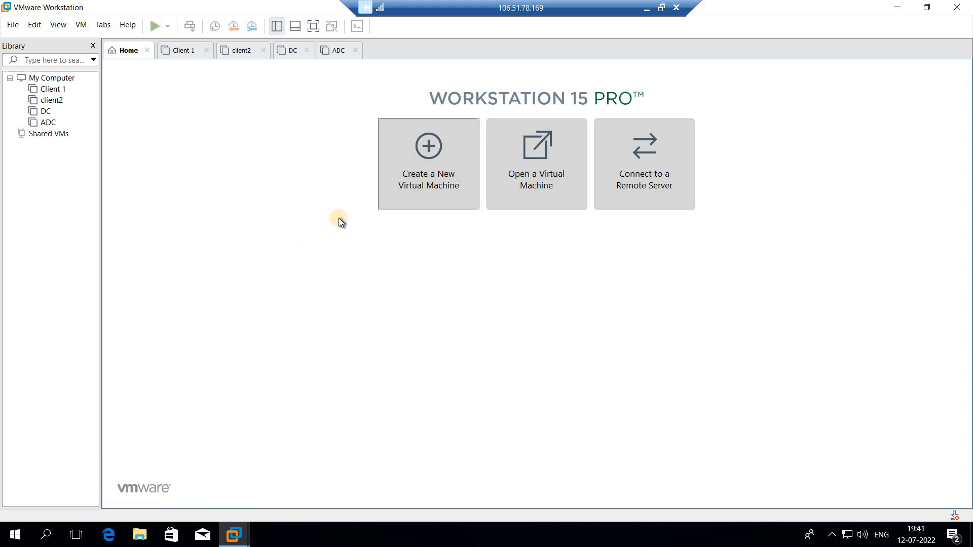
Start creating a new virtual machine with the Custom (advanced) configuration and Workstation 15.x hardware compatibility.
click(424, 172)
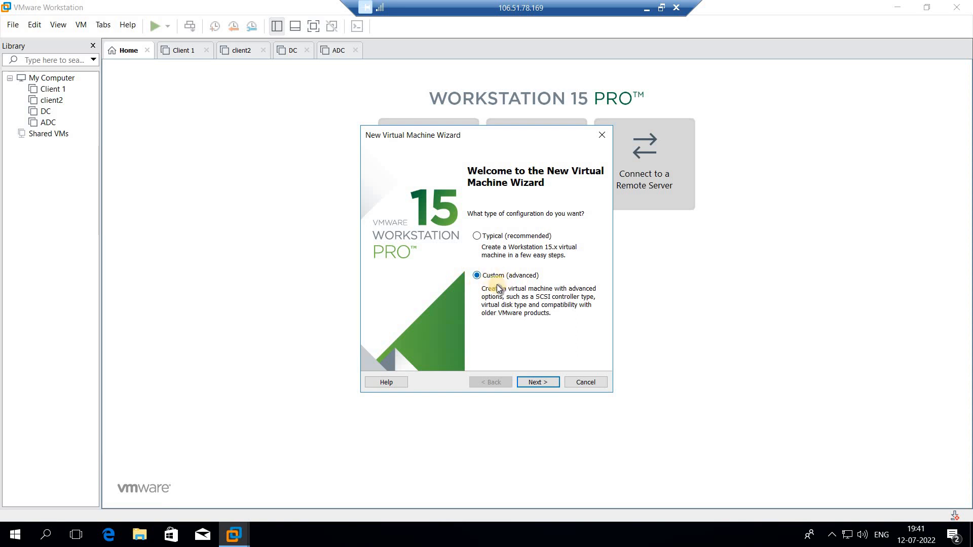
click(539, 381)
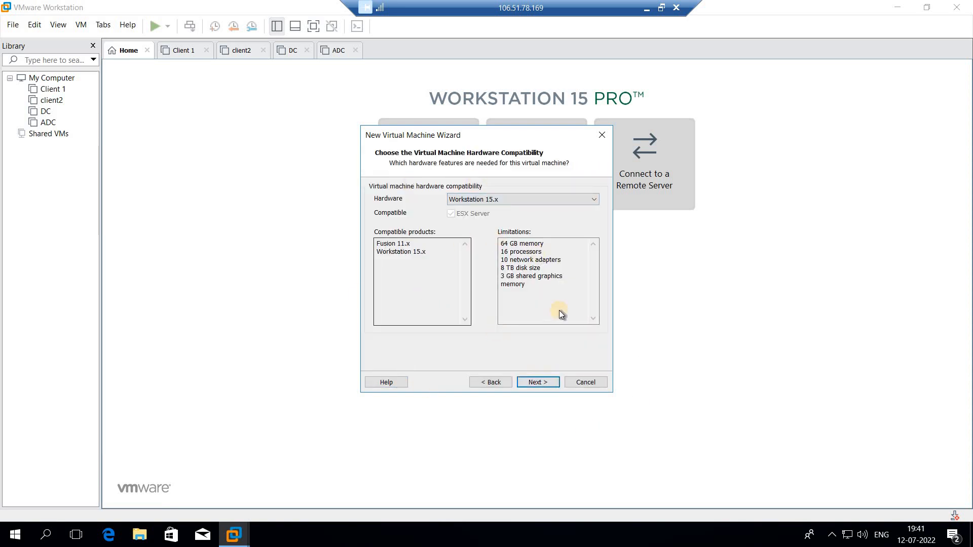
click(537, 383)
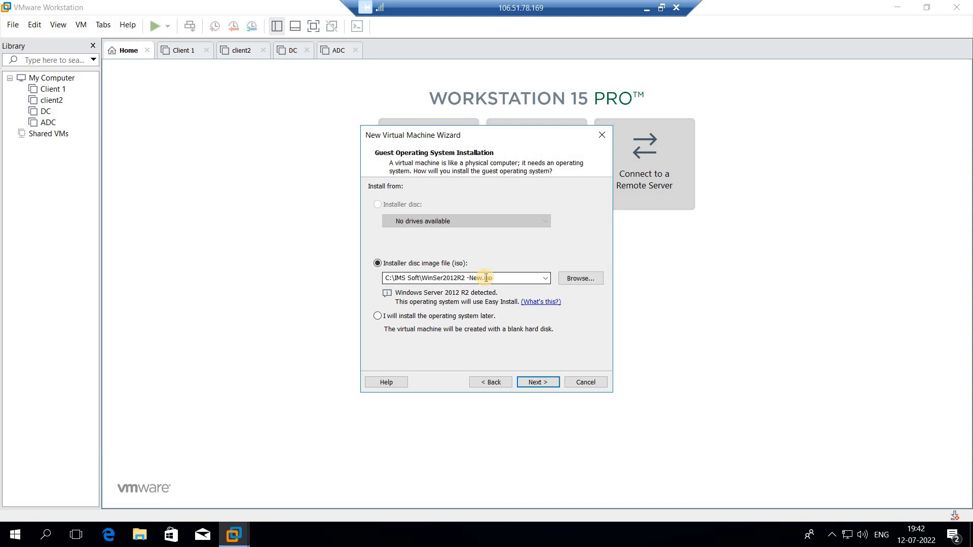
Choose C:\IMS Soft\Windows 10X64_Preactivated.ISO from the recently used installer disc images.
click(451, 280)
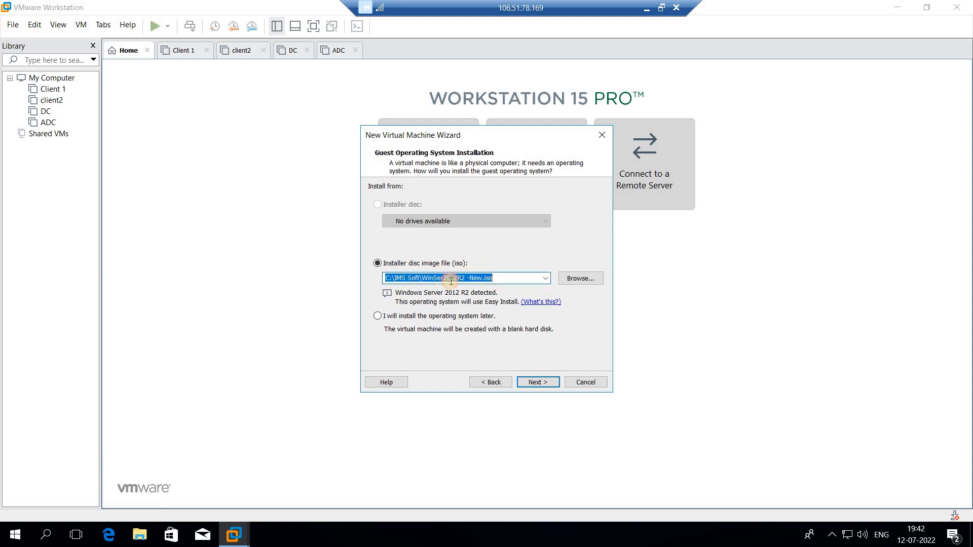
click(513, 279)
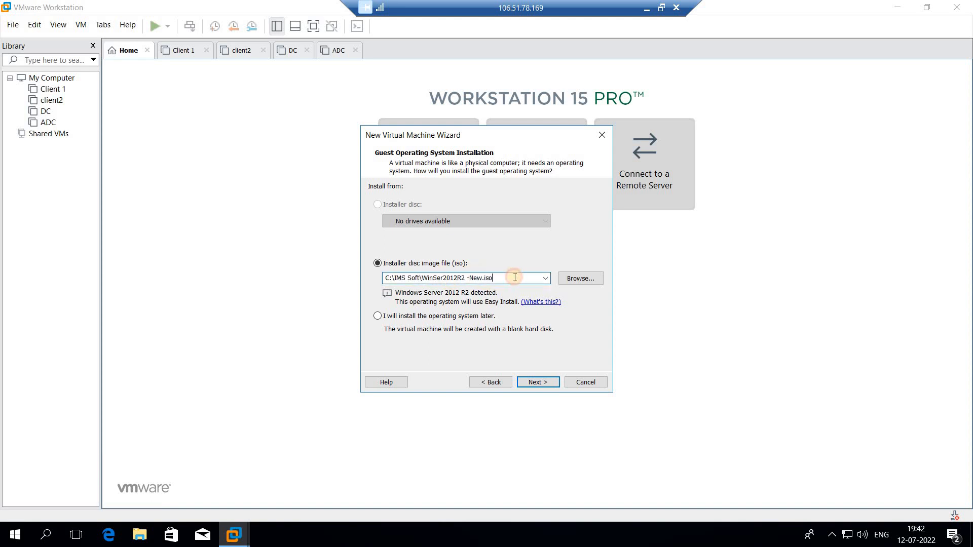
click(545, 280)
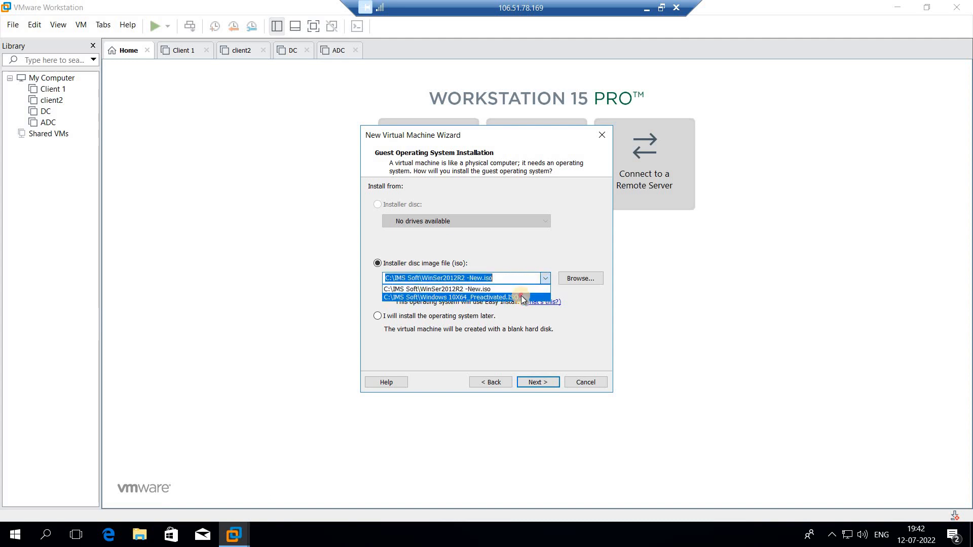
click(520, 301)
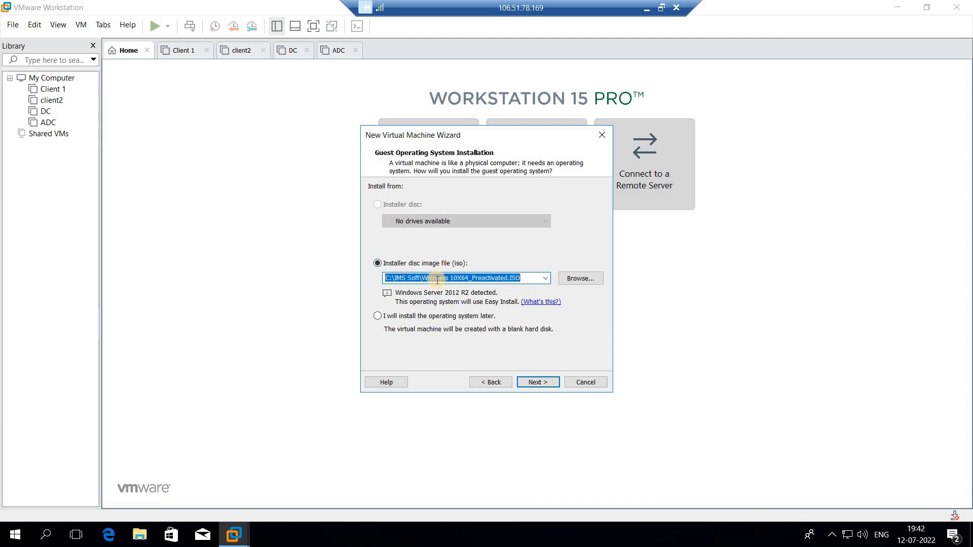
click(474, 280)
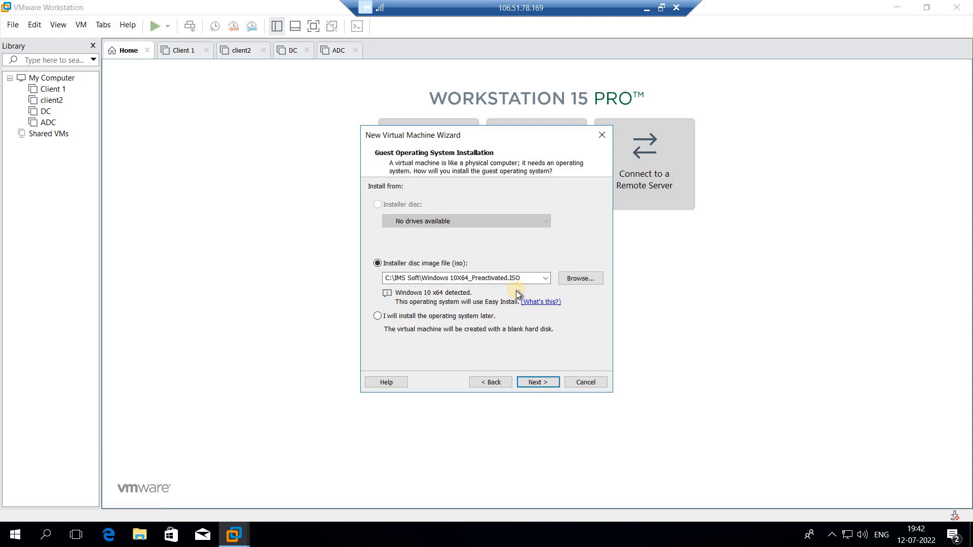
Browse to the IMS Soft folder on Local Disk (C:), load Windows 10X64_Preactivated as the installer image, and continue.
click(580, 279)
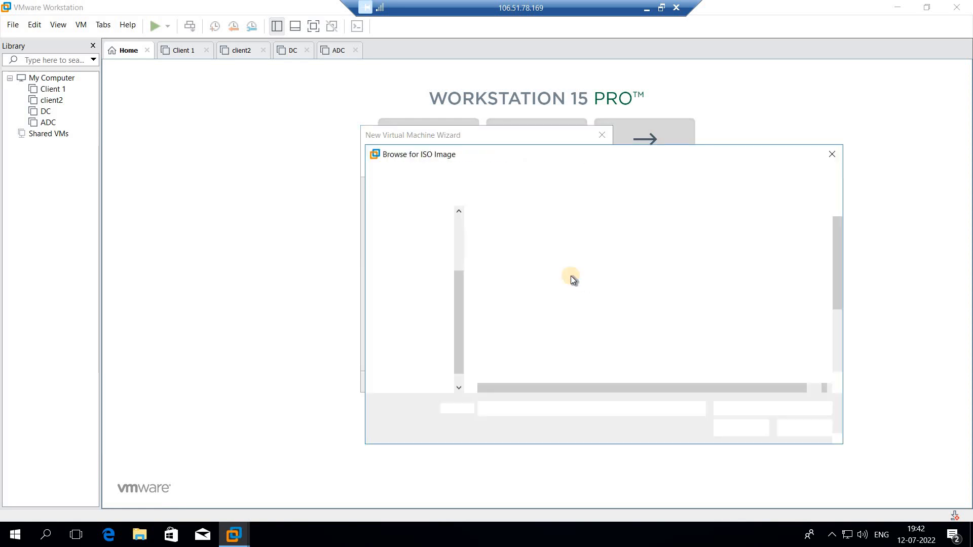
click(510, 174)
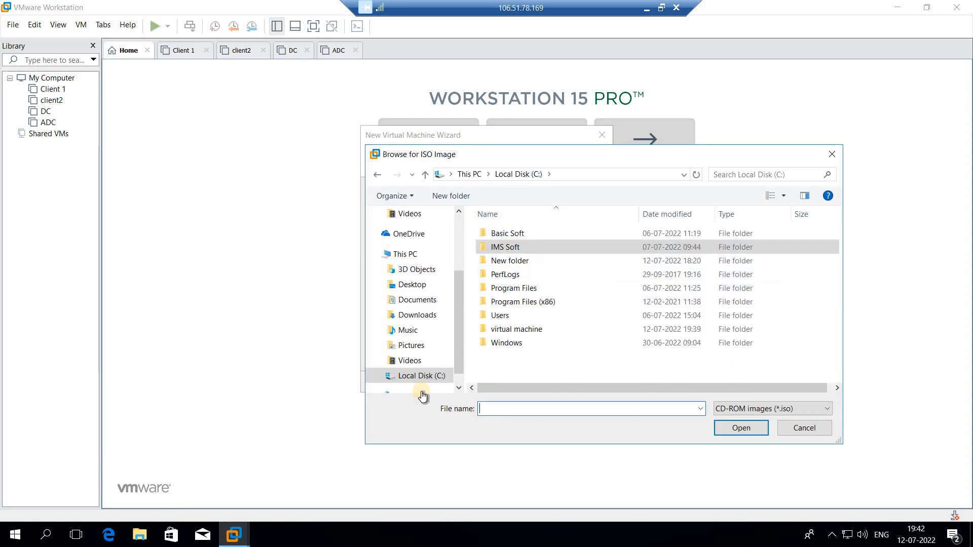
click(413, 362)
click(421, 377)
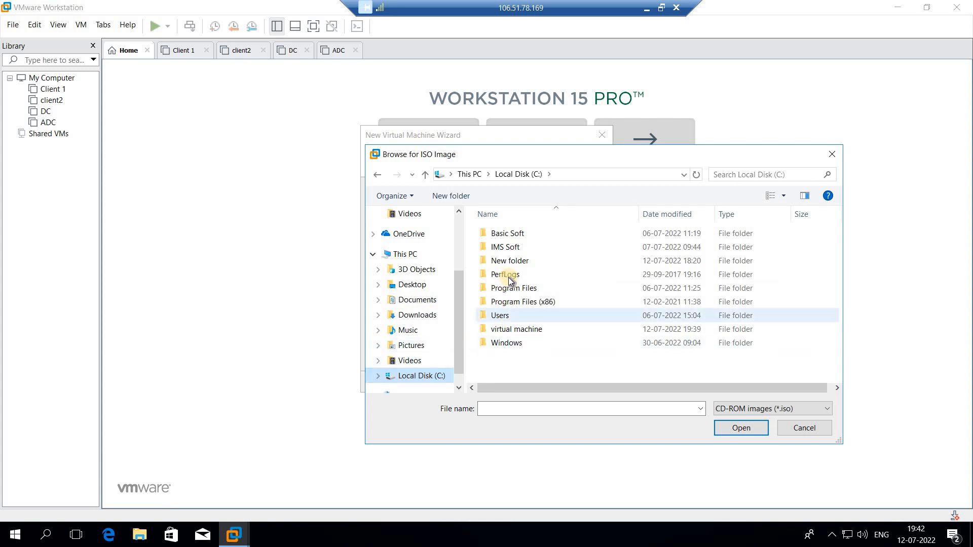
double_click(507, 247)
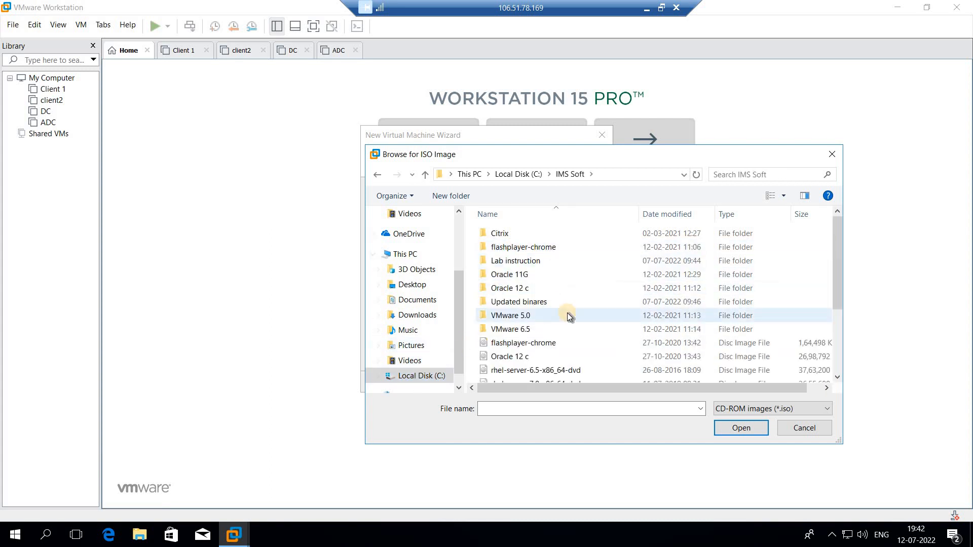
scroll(567, 312, down, 3)
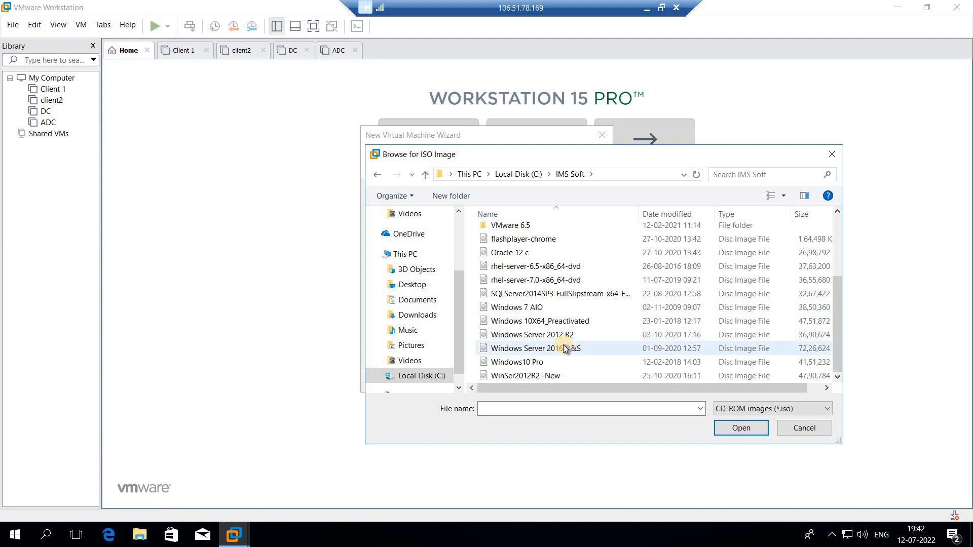
click(580, 322)
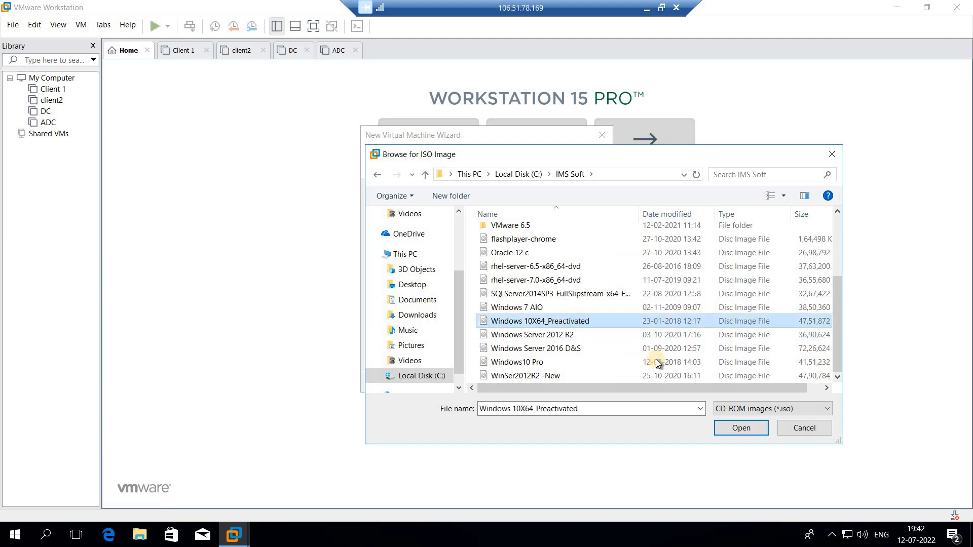
click(749, 427)
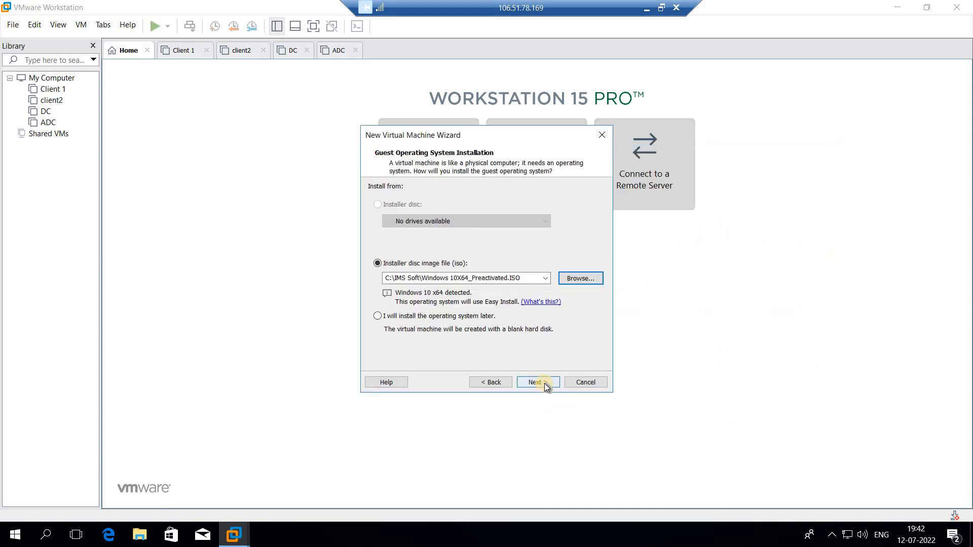
click(537, 382)
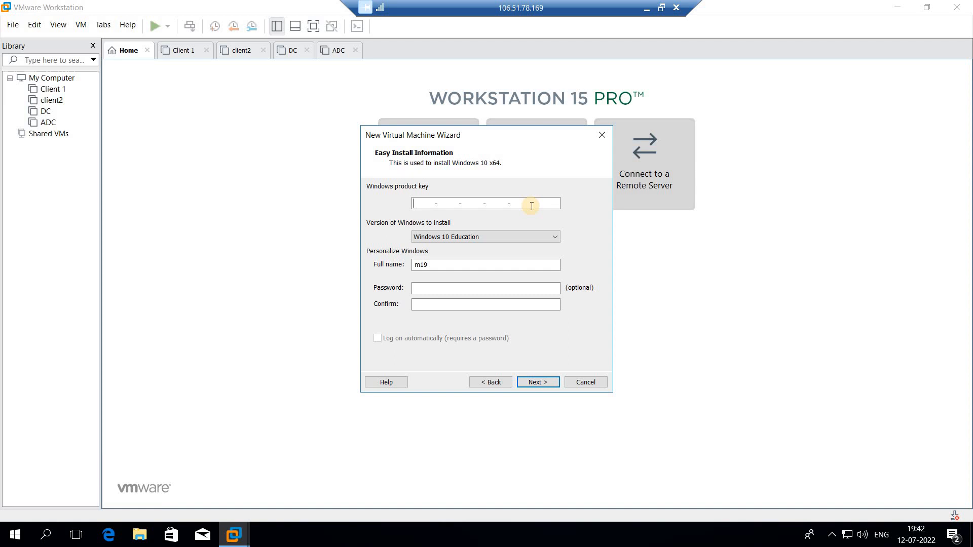
Set the full name for the Windows installation to Client3.
double_click(438, 266)
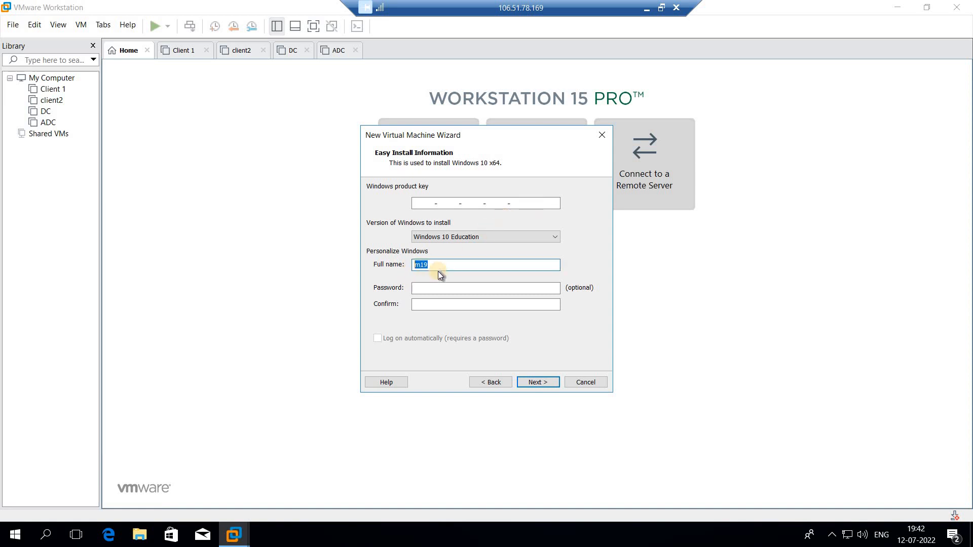
text(CLient)
key(BackSpace)
key(BackSpace)
key(BackSpace)
key(BackSpace)
key(BackSpace)
text(C)
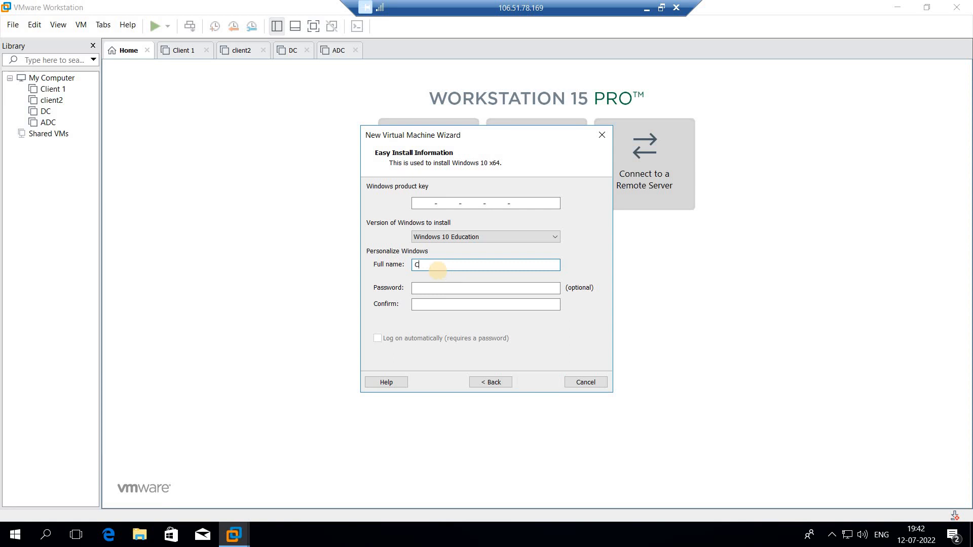
text(lient3)
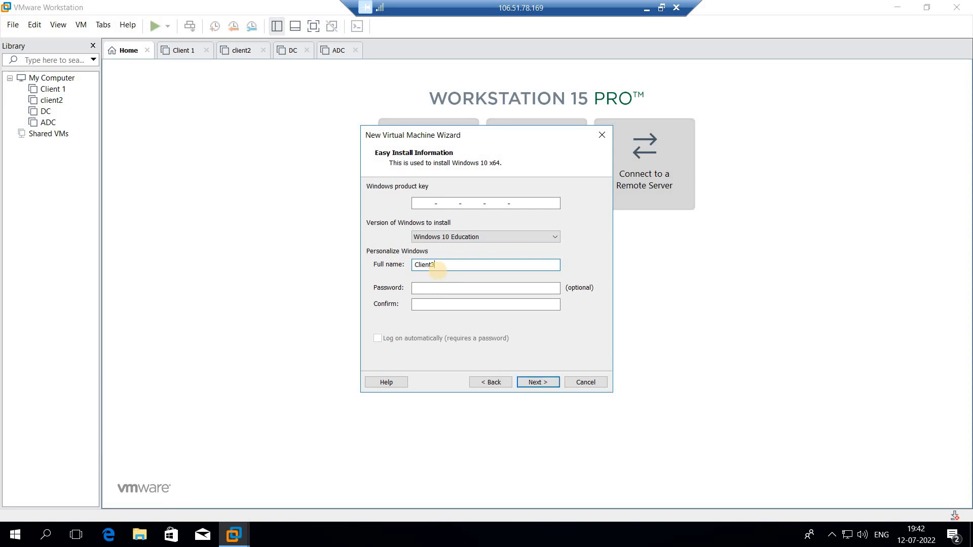
Enter and confirm the Windows account password, and continue to naming the virtual machine.
click(457, 289)
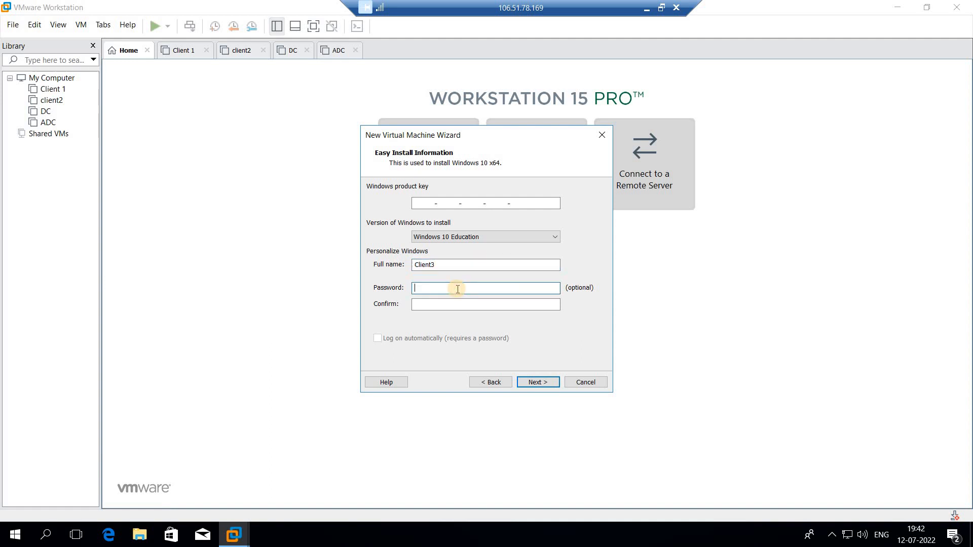
text(12345)
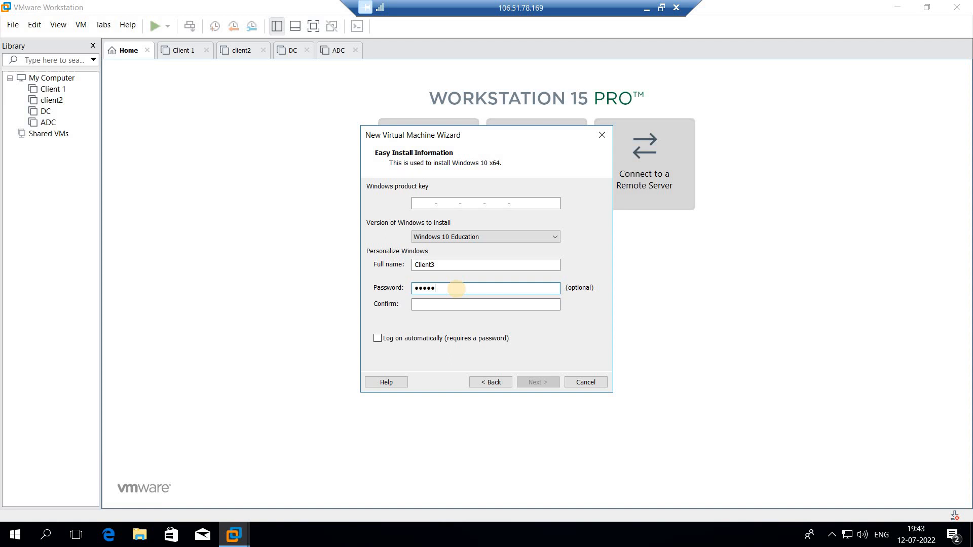
key(Tab)
text(12345)
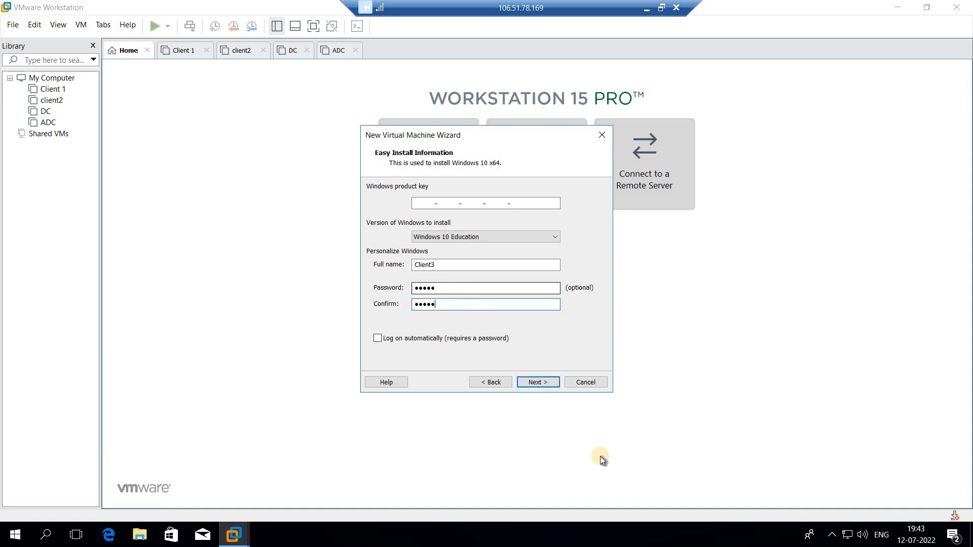
click(551, 386)
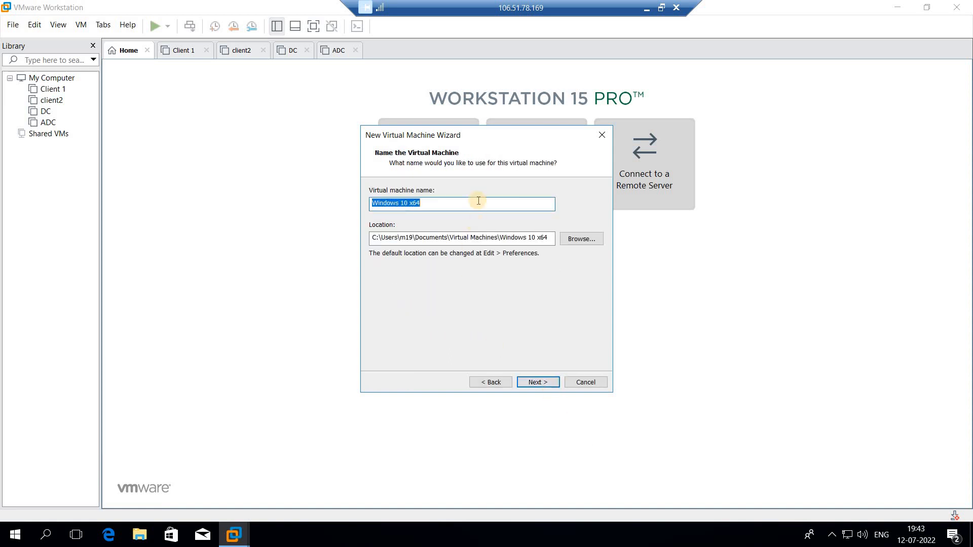
Name the virtual machine Client3.
drag(431, 205, 364, 204)
text(Client)
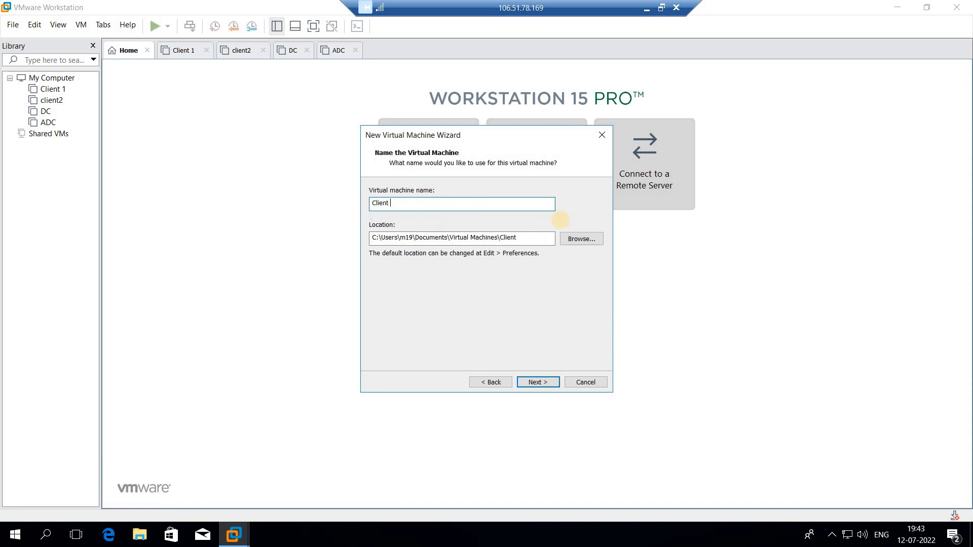
key(BackSpace)
text(3)
click(579, 240)
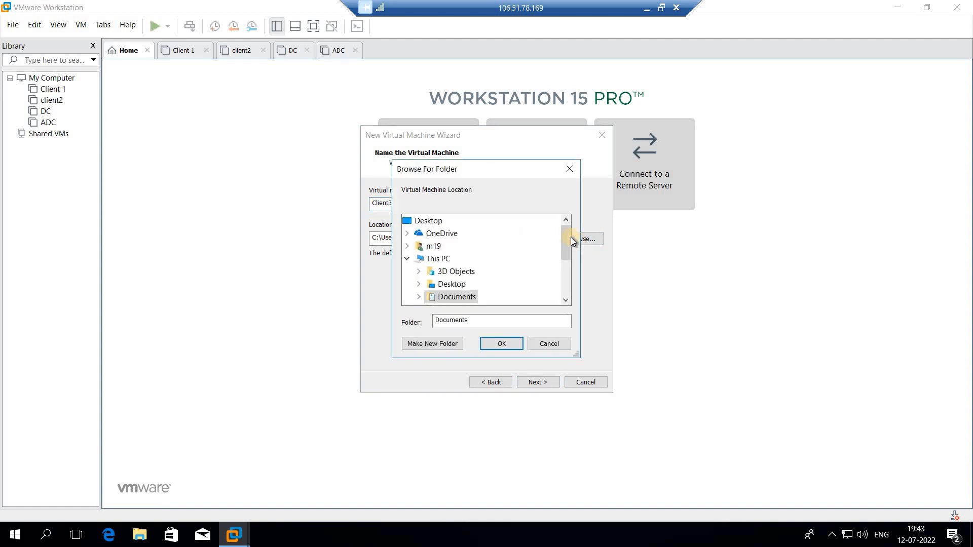
click(409, 259)
click(429, 262)
scroll(450, 269, down, 2)
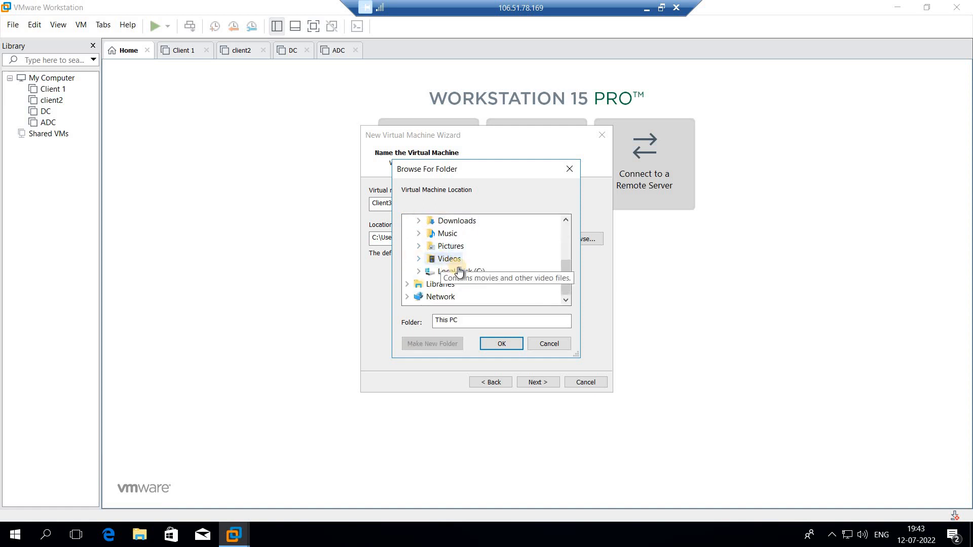
double_click(459, 272)
double_click(465, 260)
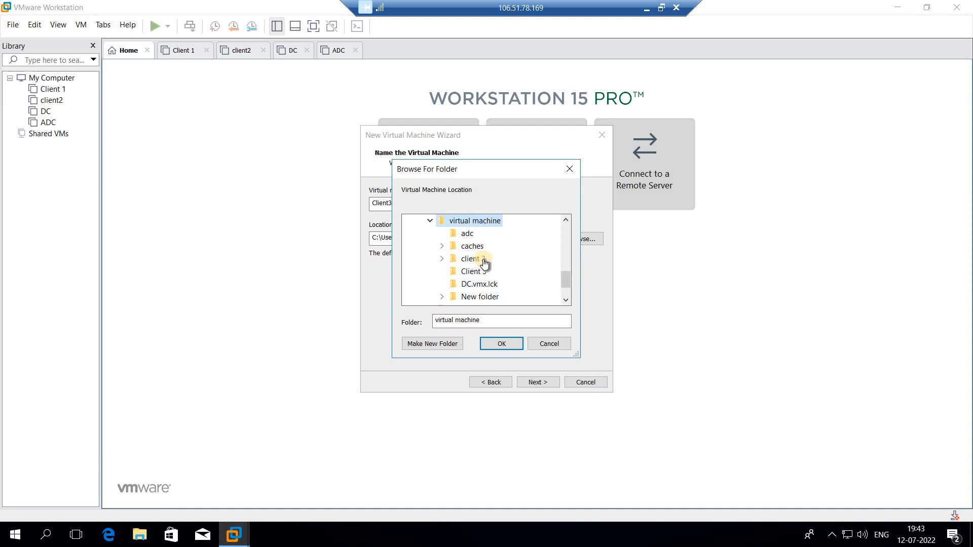
click(480, 273)
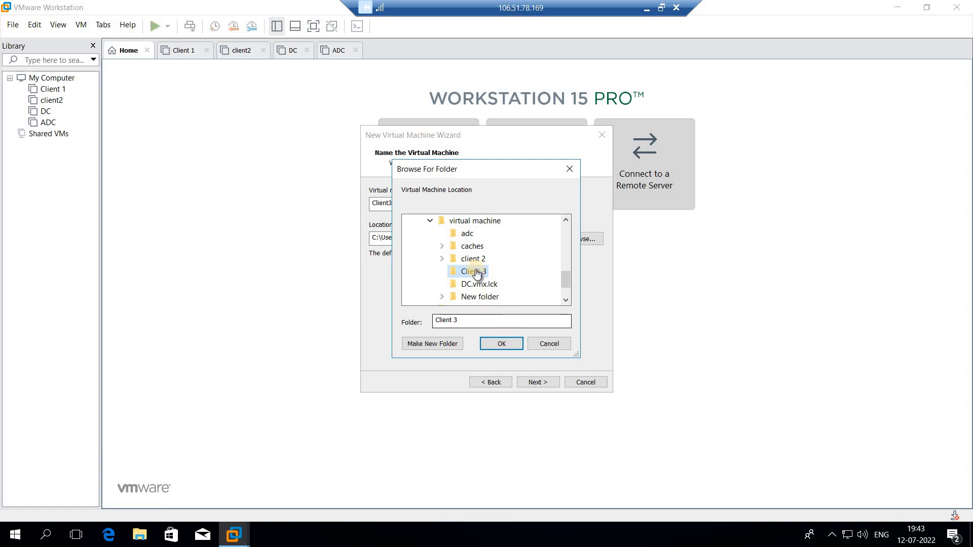
click(570, 169)
Set the virtual machine's location to the Client 3 folder inside virtual machine on Local Disk (C:), and continue.
drag(533, 241, 369, 239)
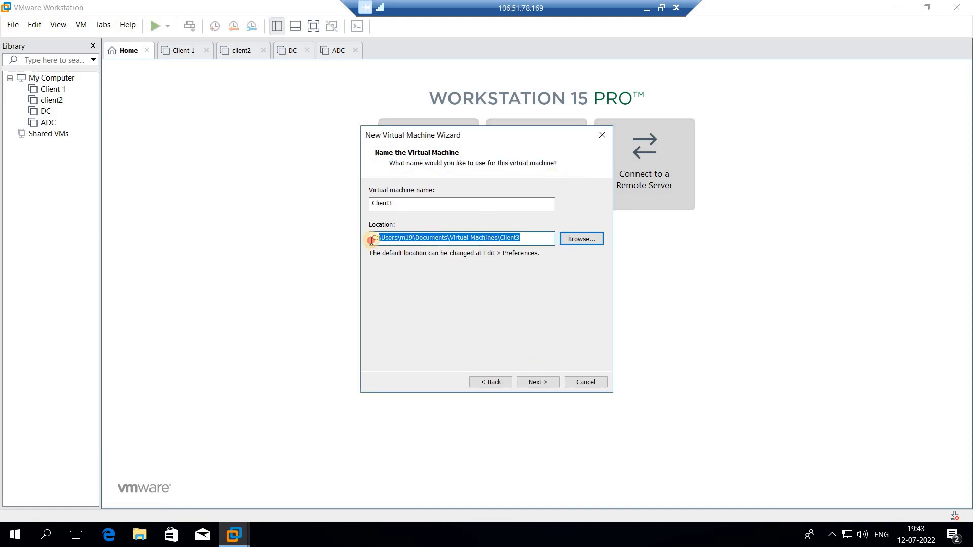
click(574, 243)
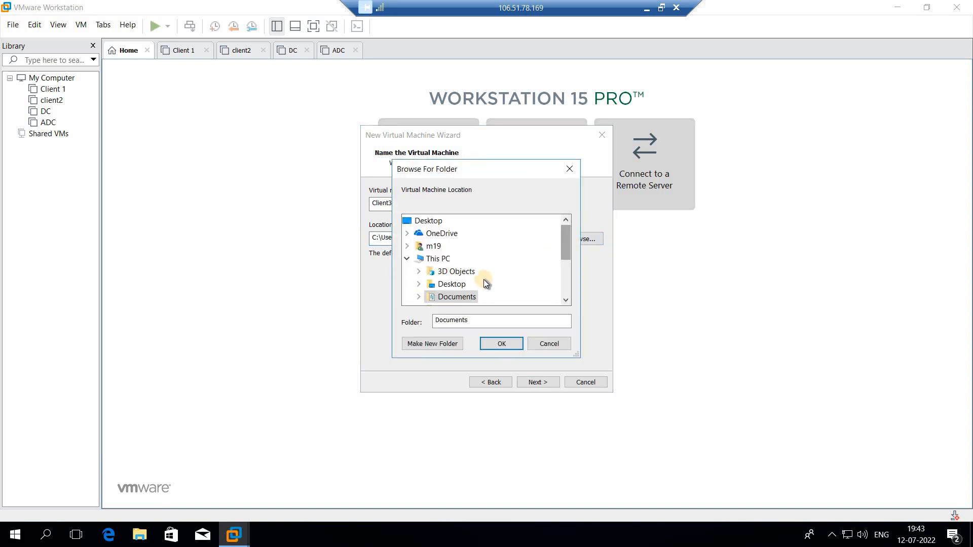
scroll(431, 279, down, 2)
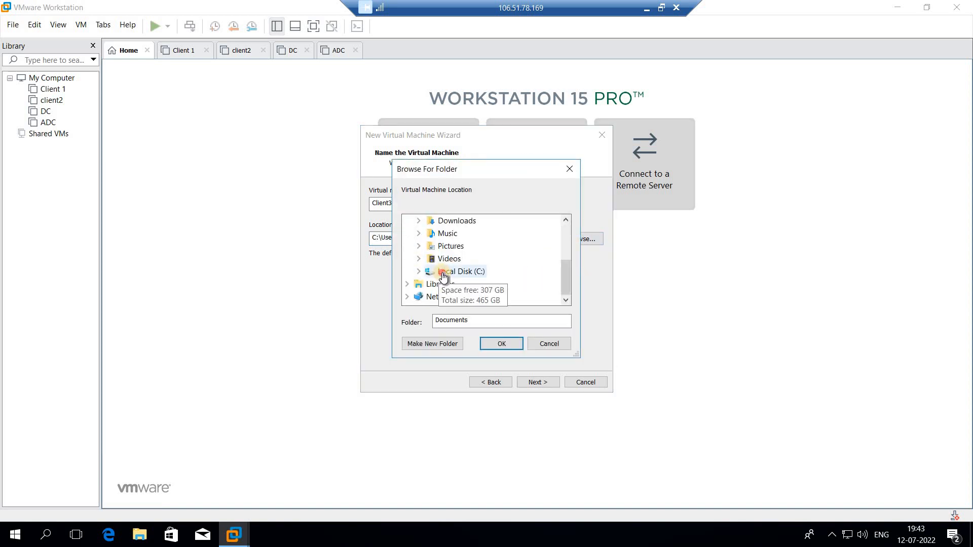
double_click(444, 273)
scroll(444, 276, down, 1)
scroll(446, 278, down, 2)
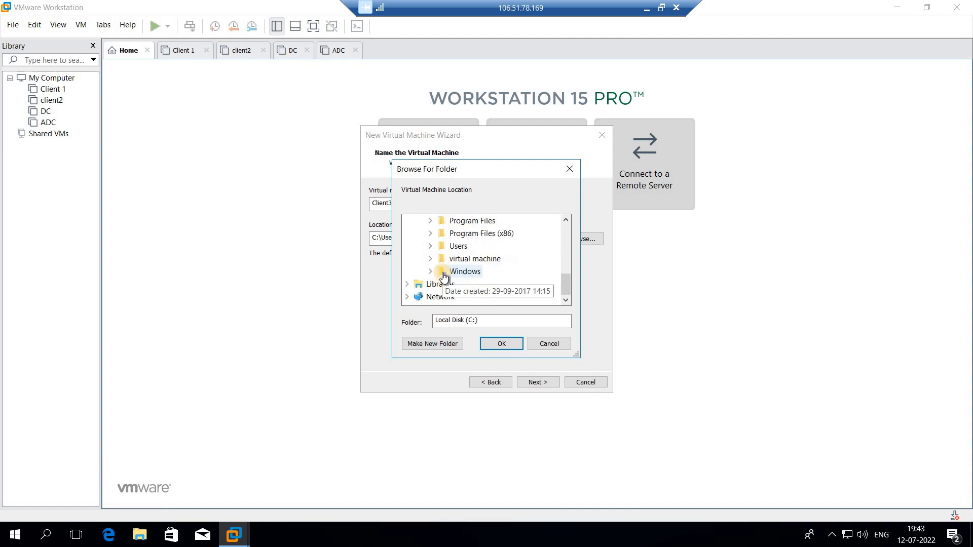
double_click(463, 258)
click(468, 274)
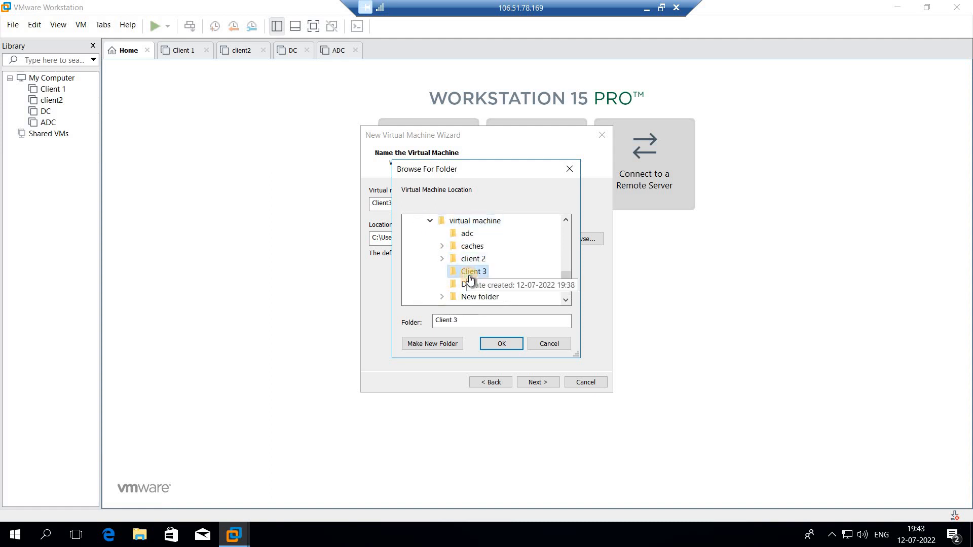
click(499, 344)
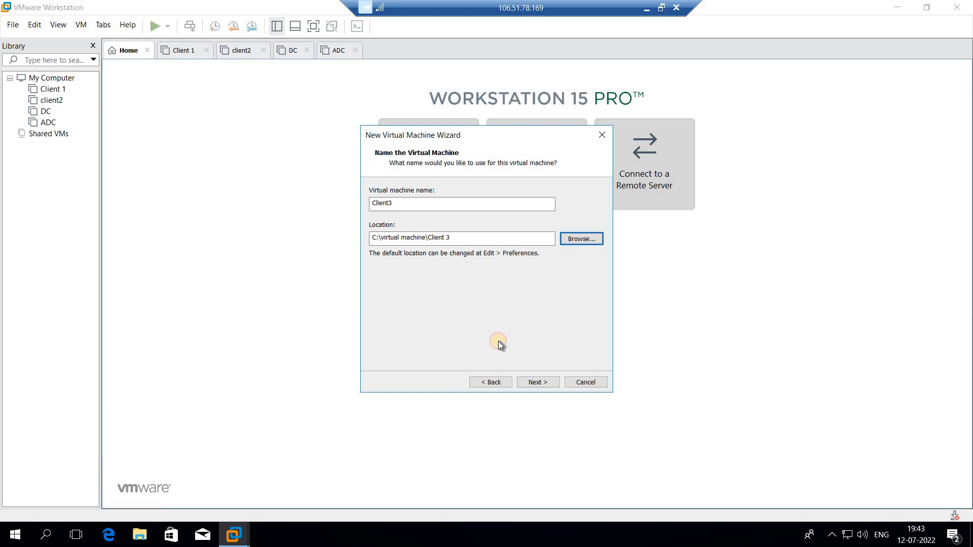
click(537, 382)
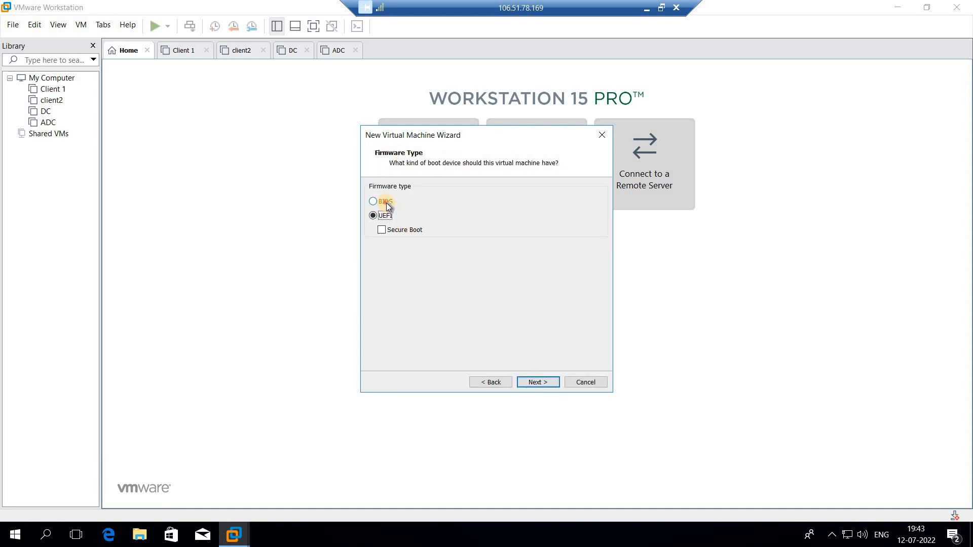
Choose BIOS as the firmware type, and configure one processor with one core per processor.
click(386, 202)
click(539, 381)
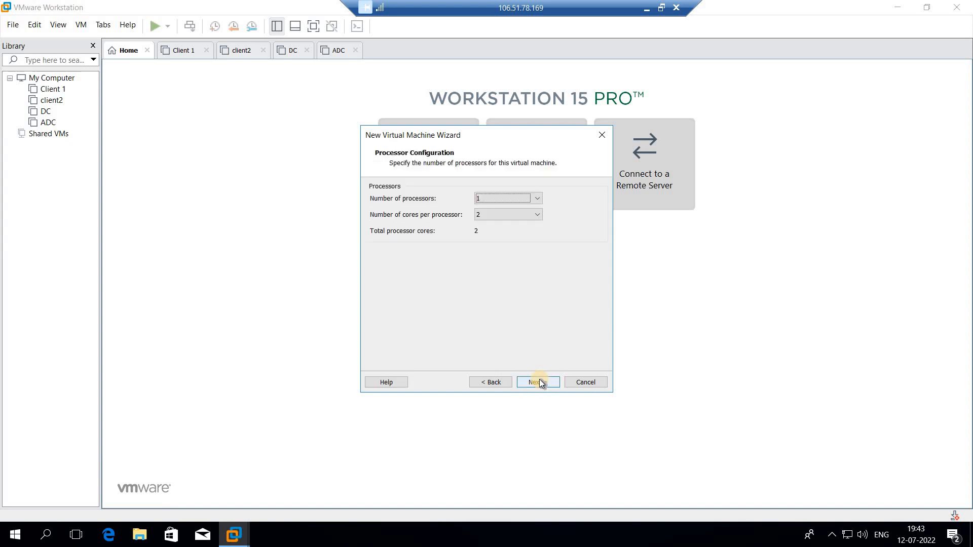
click(497, 202)
click(507, 209)
click(507, 217)
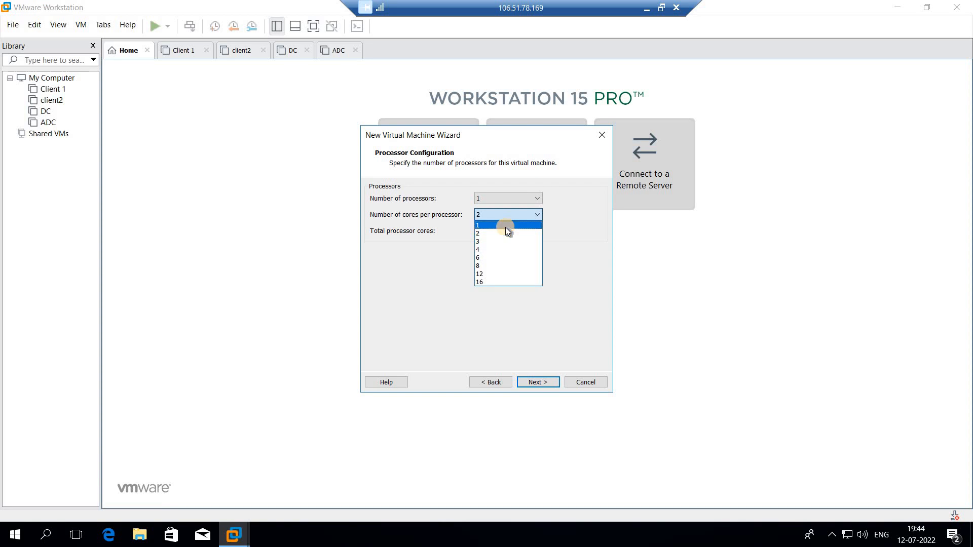
click(505, 227)
click(534, 381)
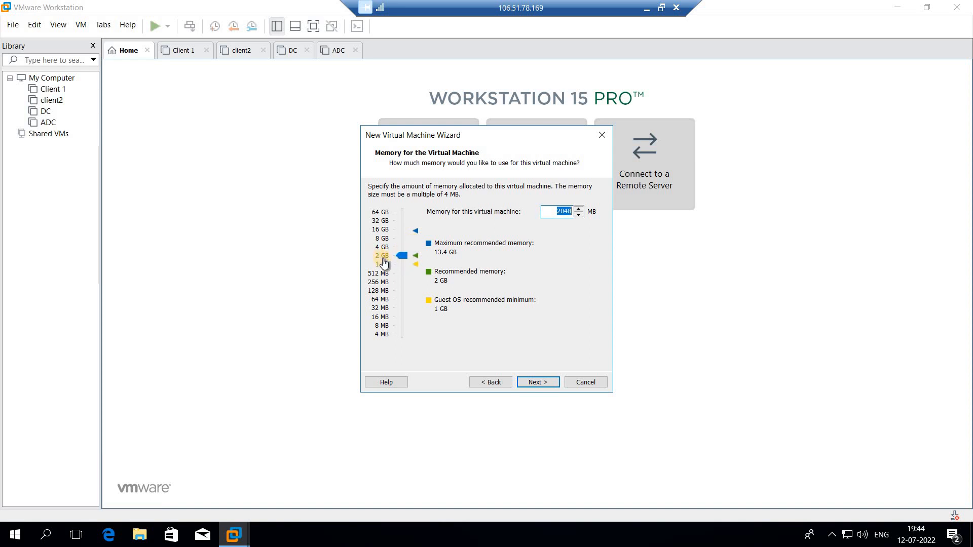
Keep 2048 MB of memory and network address translation (NAT) for the virtual machine.
click(538, 383)
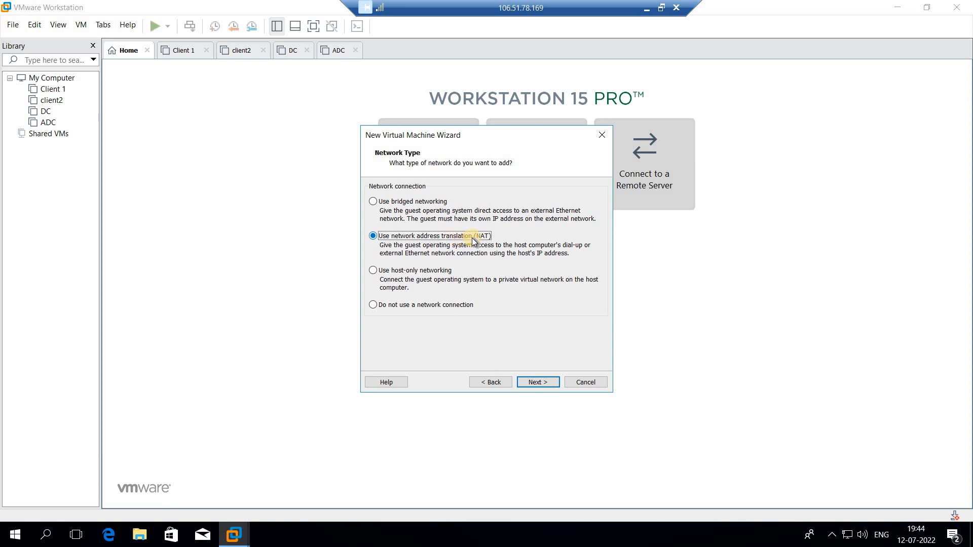
click(542, 381)
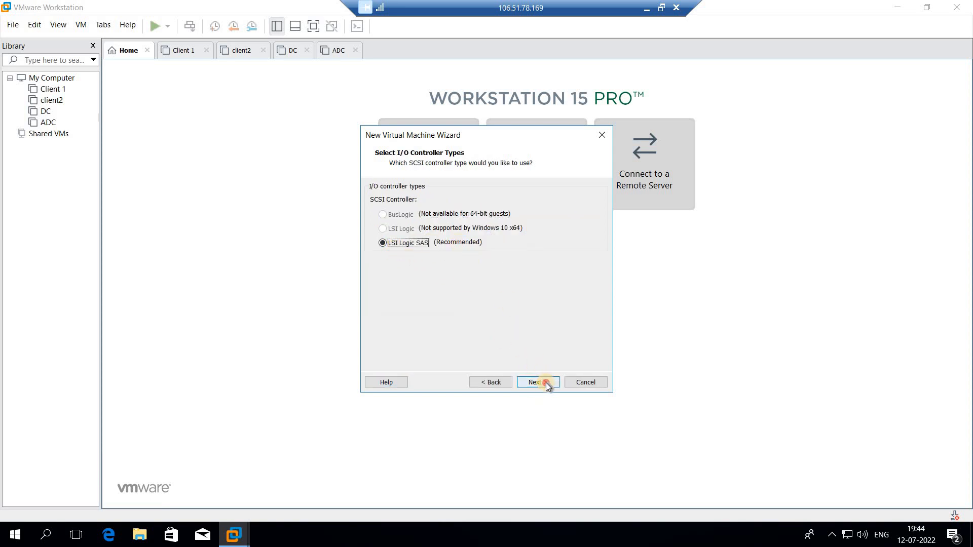
Accept the LSI Logic SAS controller and the default disk type, and choose to create a new virtual disk.
click(546, 383)
click(546, 381)
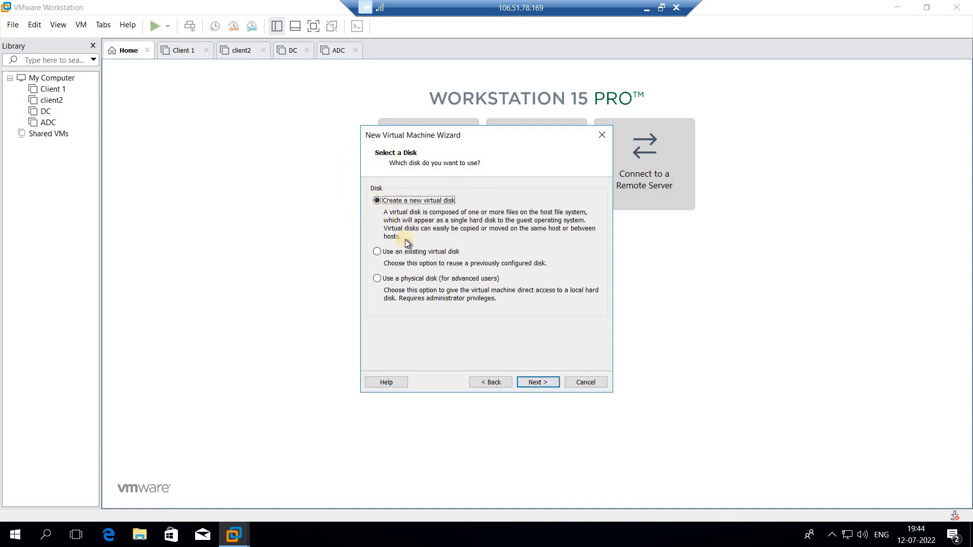
click(535, 383)
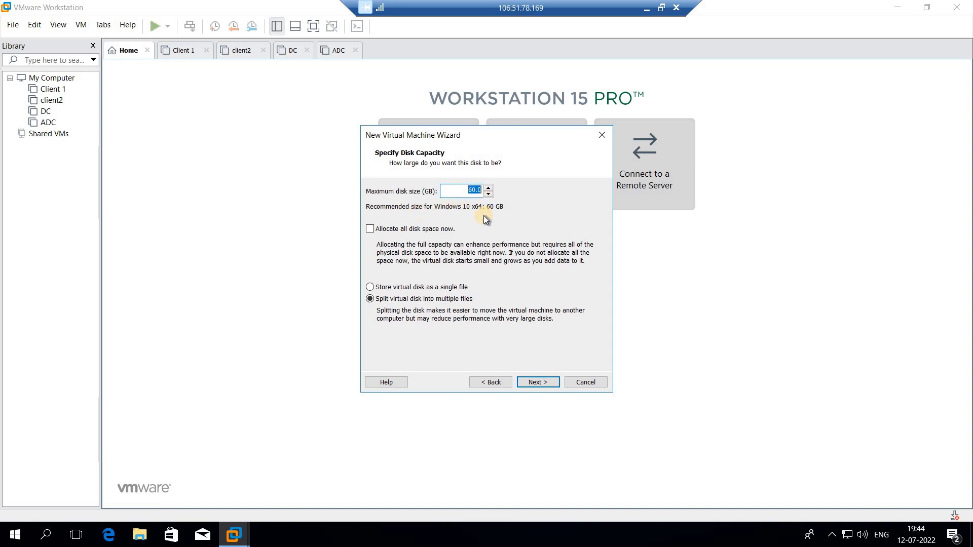
Store the 60 GB virtual disk as a single file, and keep Client3.vmdk as the disk file name.
click(396, 289)
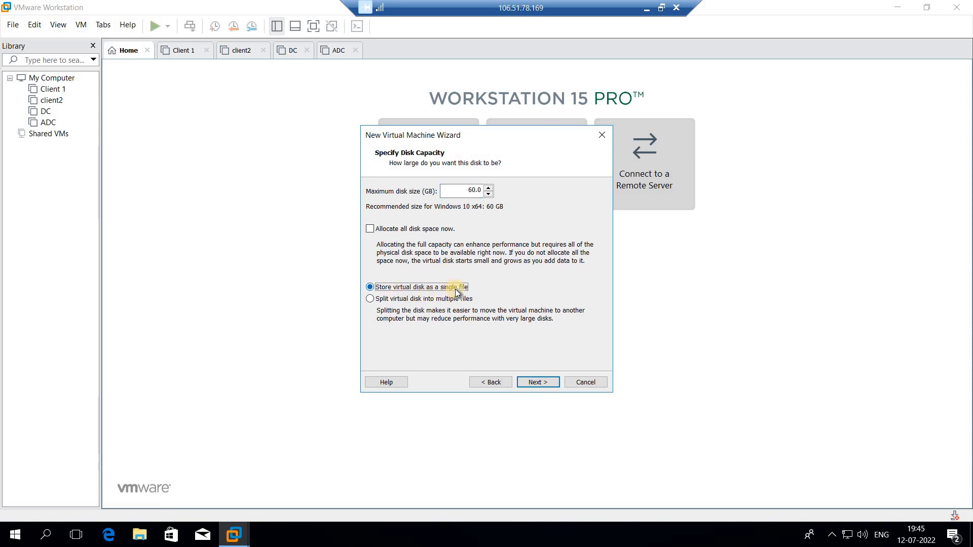
double_click(477, 191)
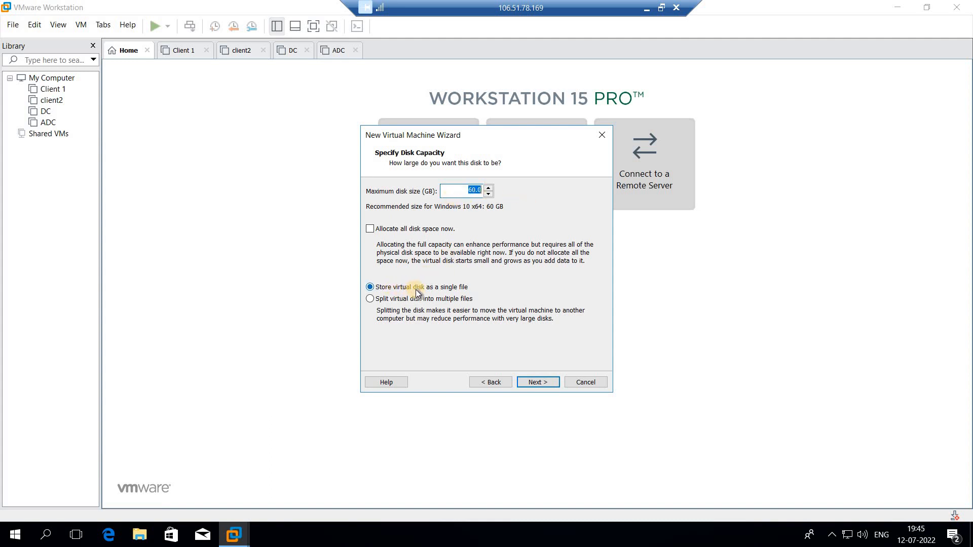
click(534, 382)
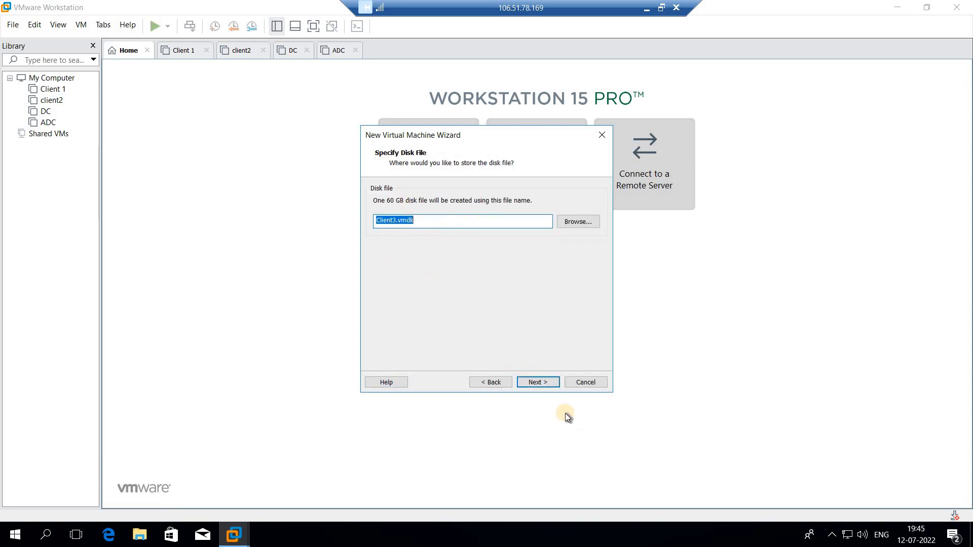
click(526, 382)
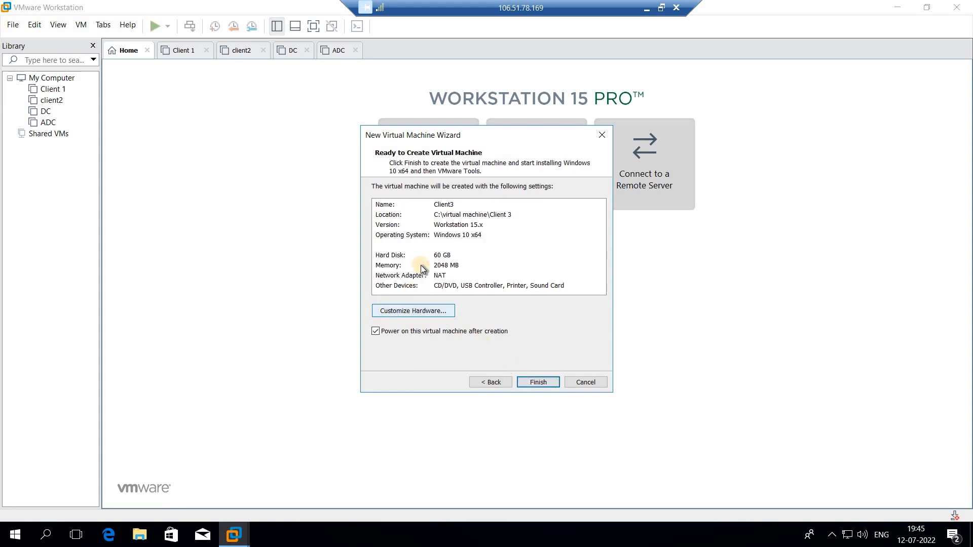
Customize the hardware so that the network adapter connects to the LAN segment LAN 1.
click(423, 314)
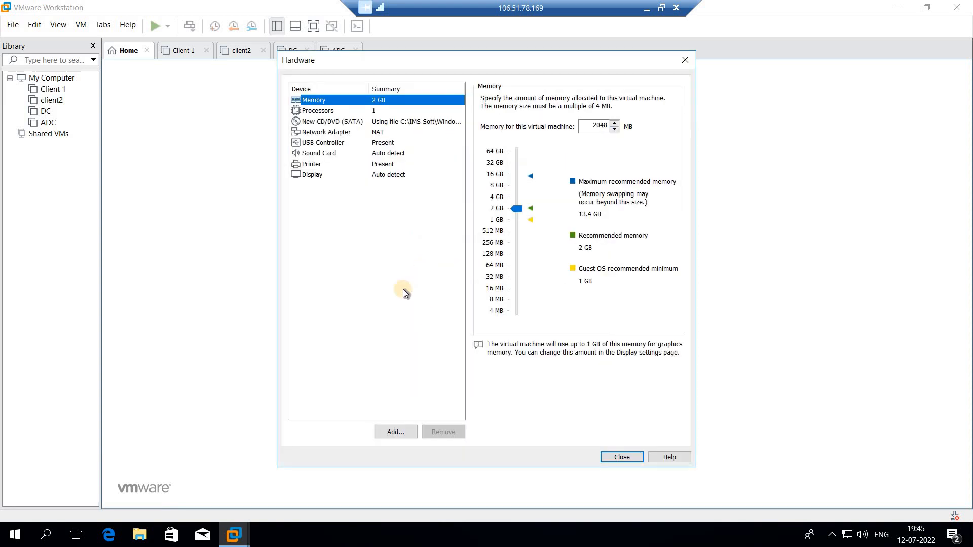
click(328, 135)
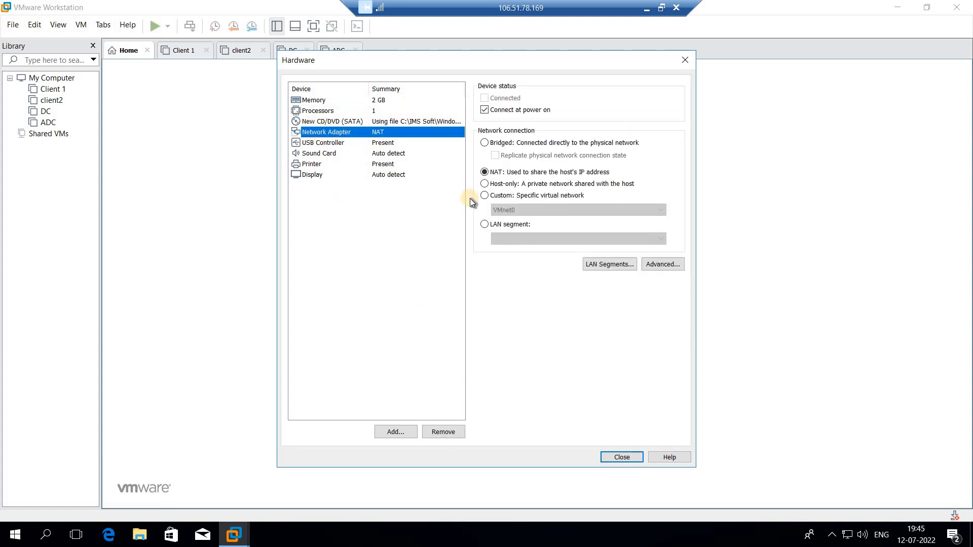
click(496, 227)
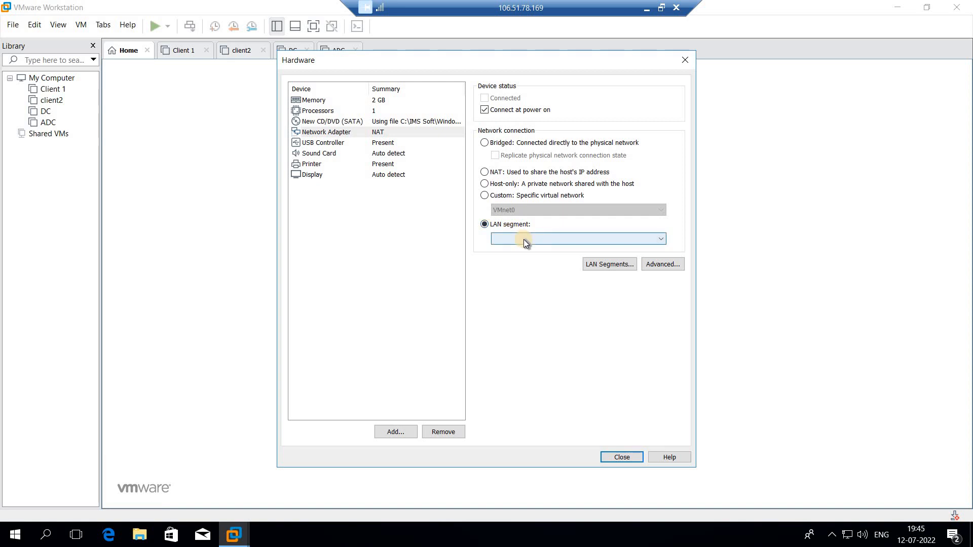
click(524, 239)
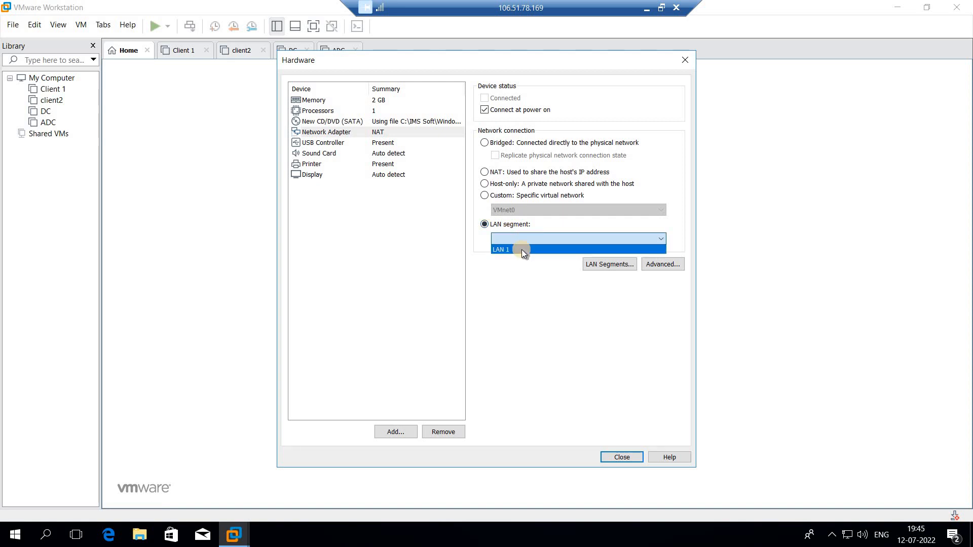
click(522, 250)
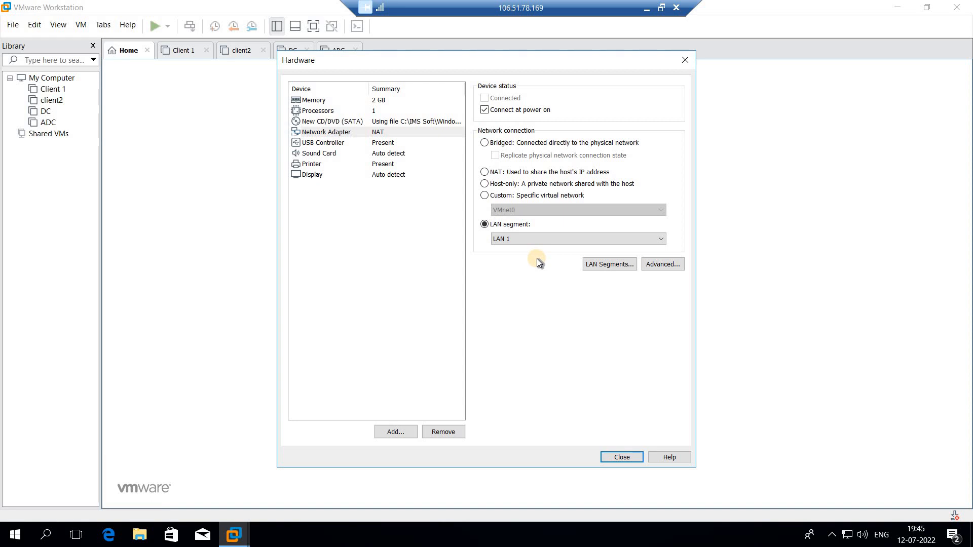
click(541, 238)
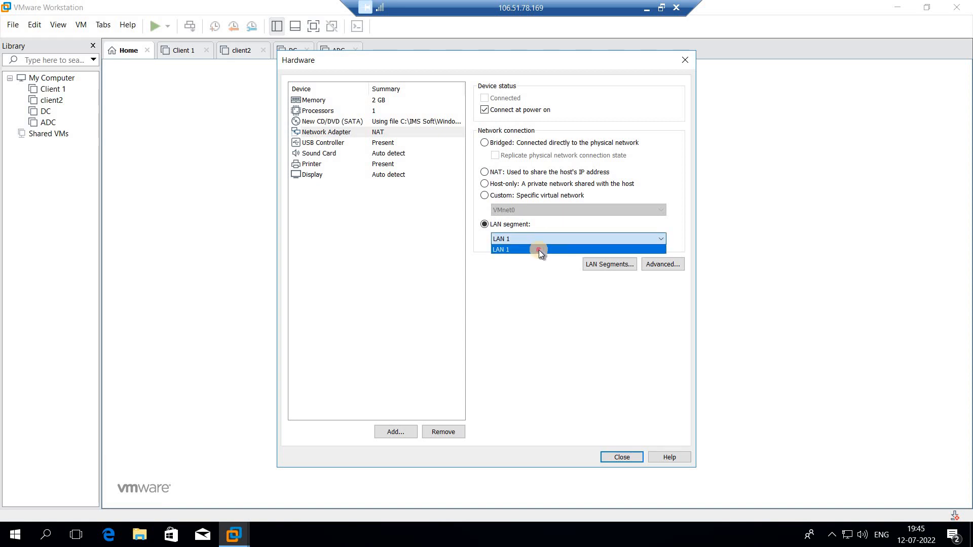
click(539, 250)
click(620, 460)
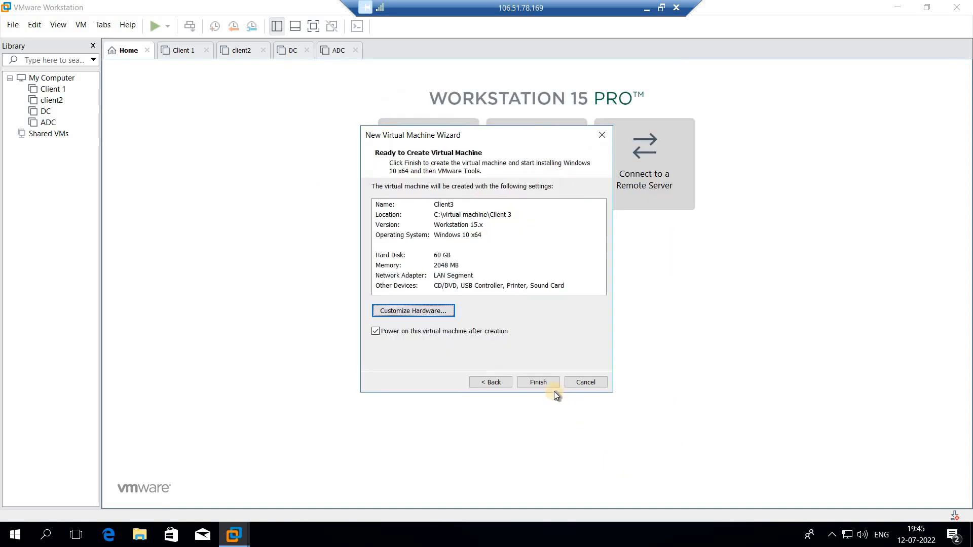
Finish the wizard to create the Client3 virtual machine, and start it.
click(547, 384)
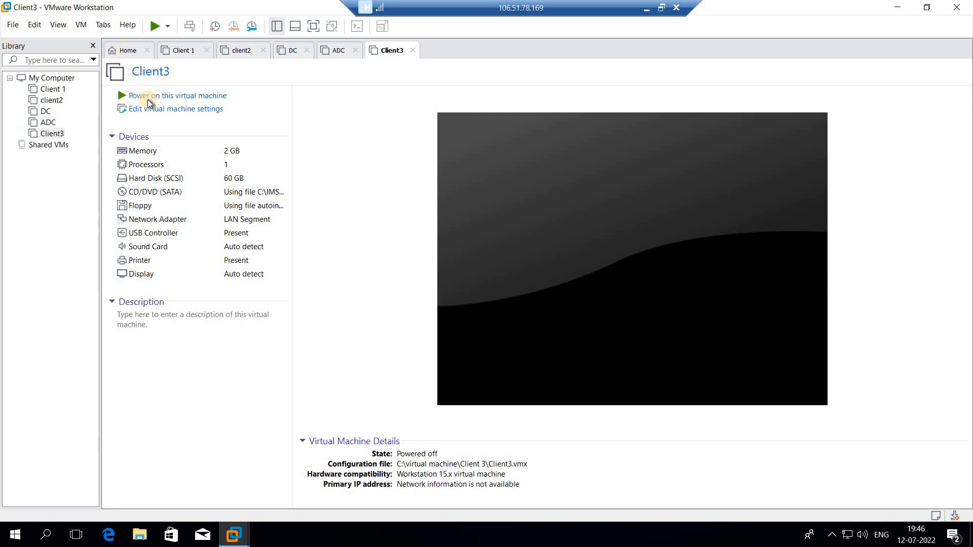
click(653, 267)
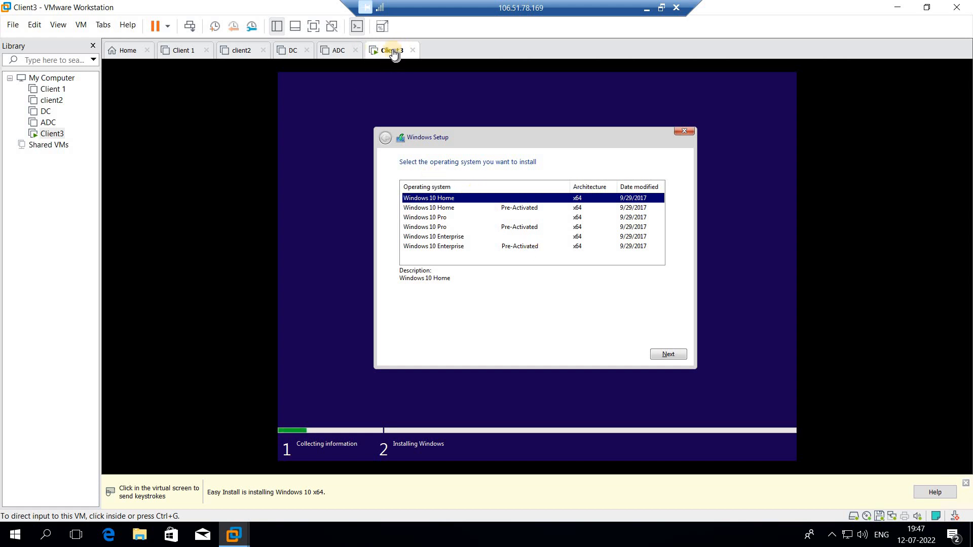
Install the pre-activated Windows 10 Enterprise x64 edition in Client3, and release the mouse cursor from the virtual machine.
click(433, 246)
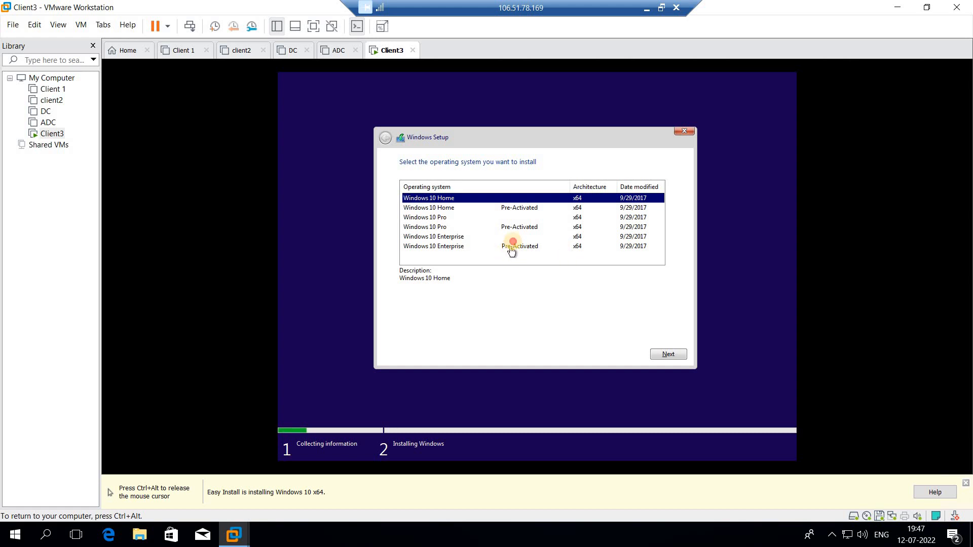
click(513, 249)
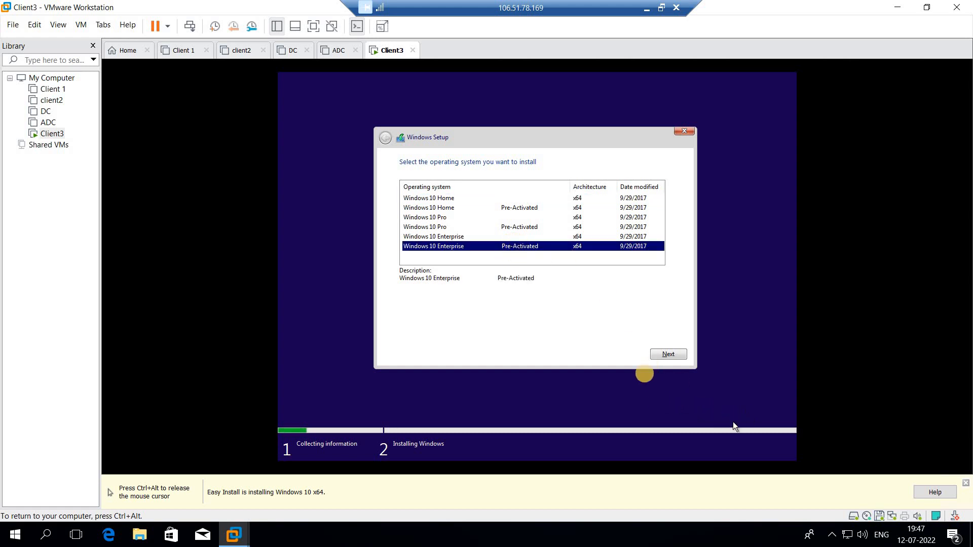
click(659, 354)
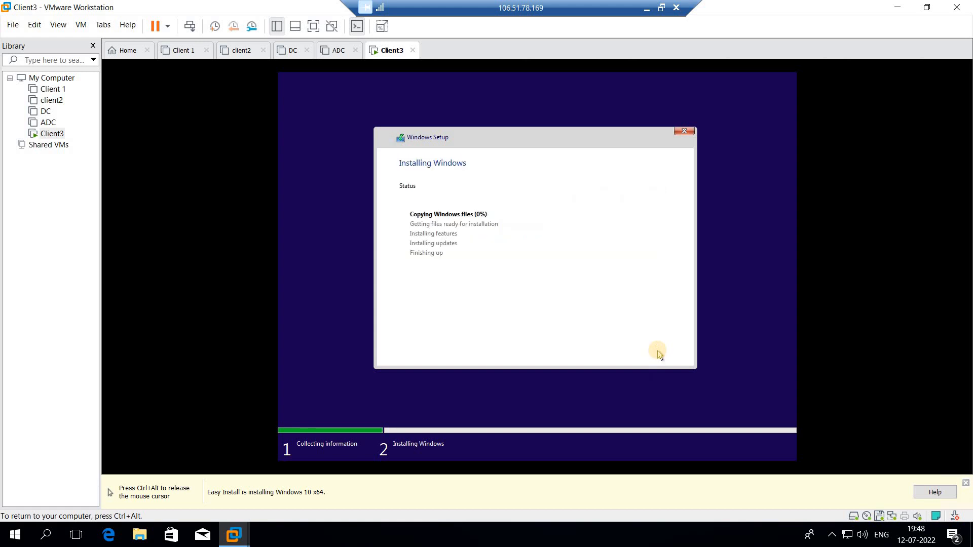
key(ctrl+alt)
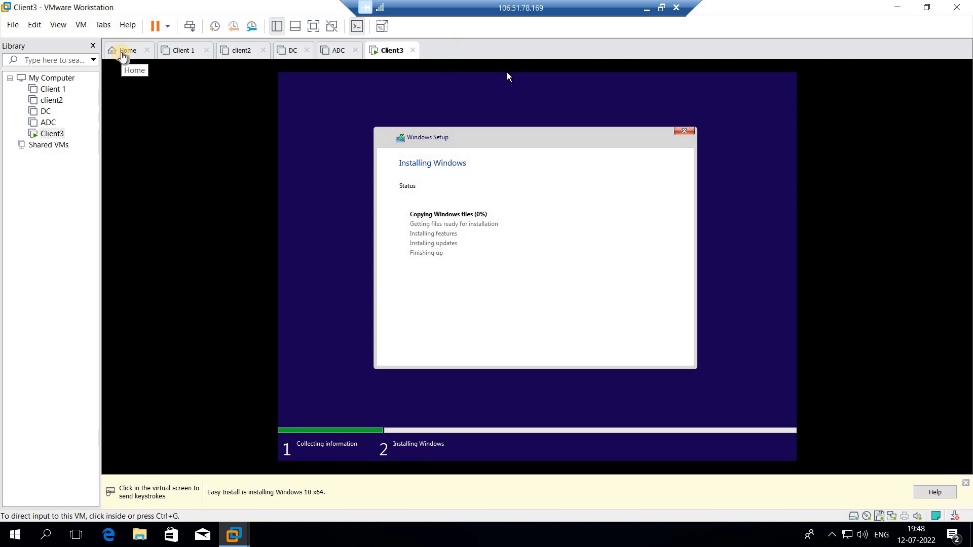
Start creating another virtual machine with the Custom (advanced) configuration and Workstation 15.x hardware compatibility.
click(122, 55)
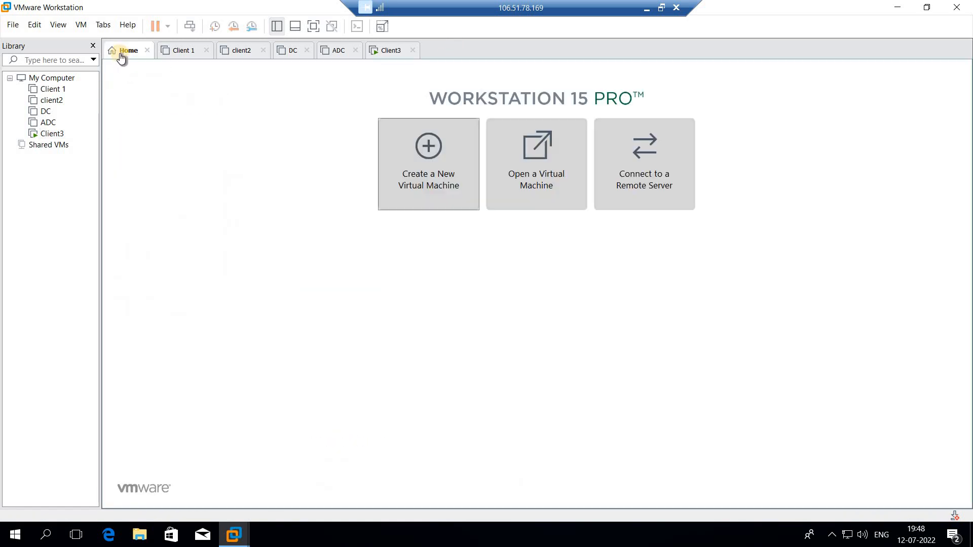
click(440, 185)
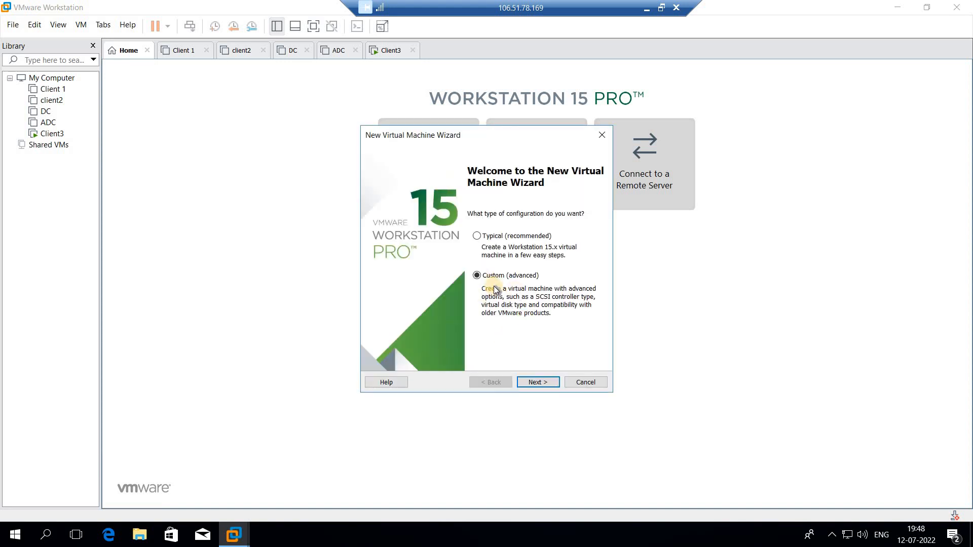
click(538, 382)
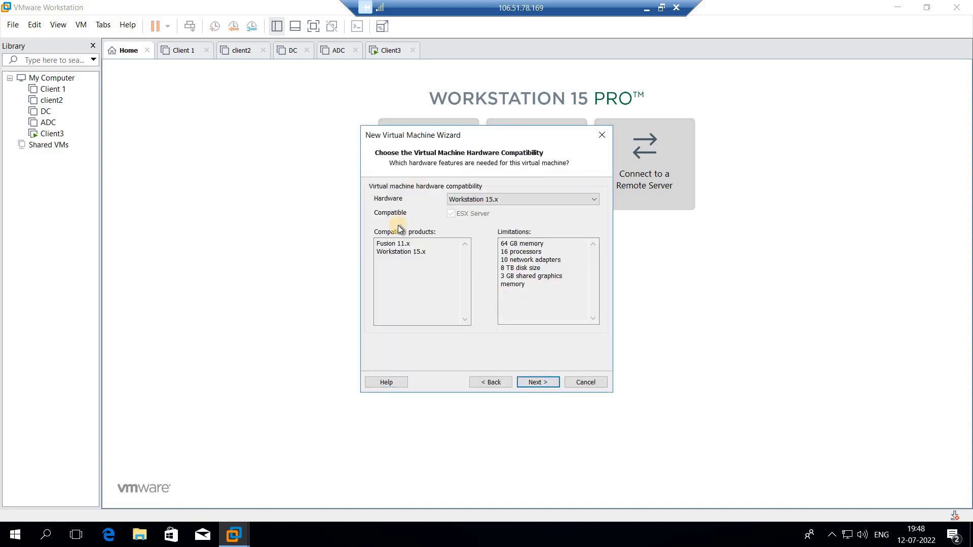
click(533, 385)
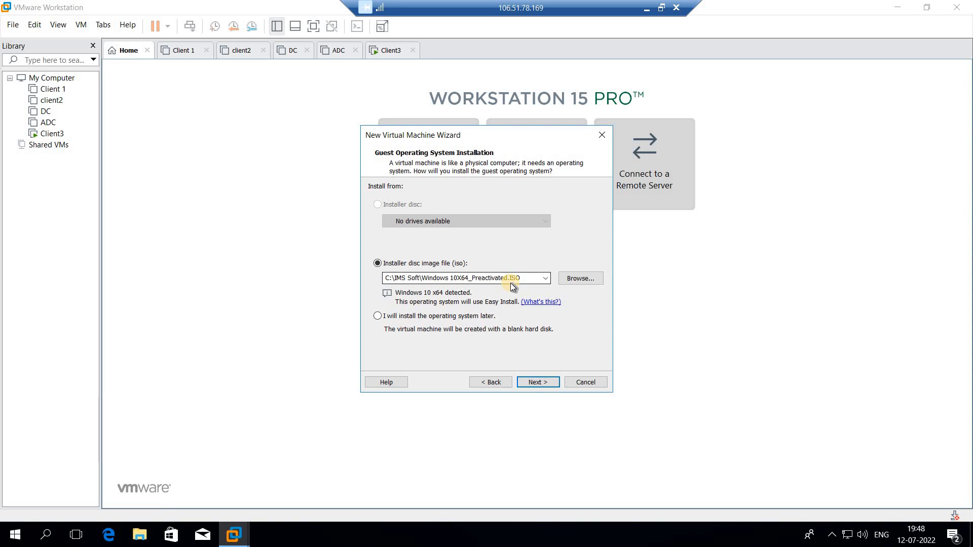
Choose the installer disc image WinSer2012R2 -New.iso from the C:\IMS Soft folder for the guest operating system.
click(572, 278)
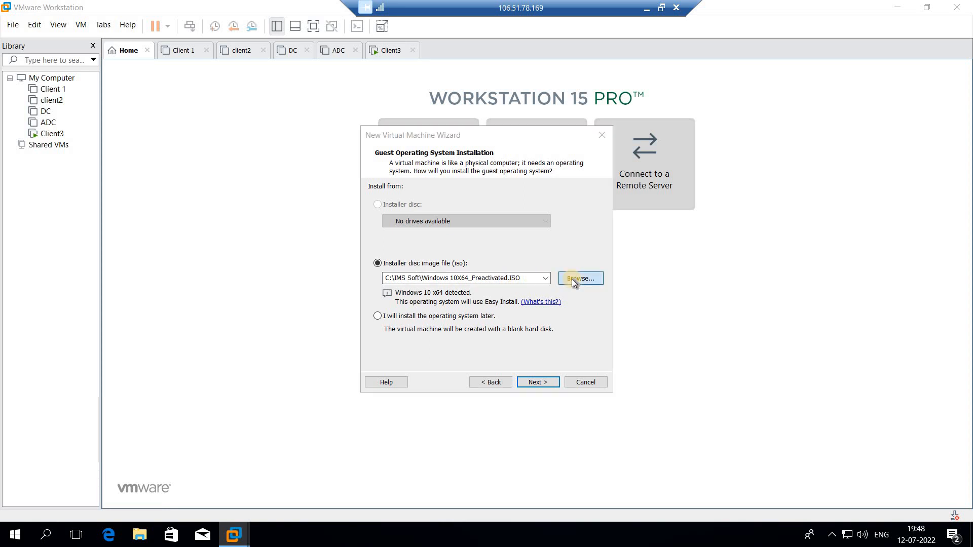
click(518, 175)
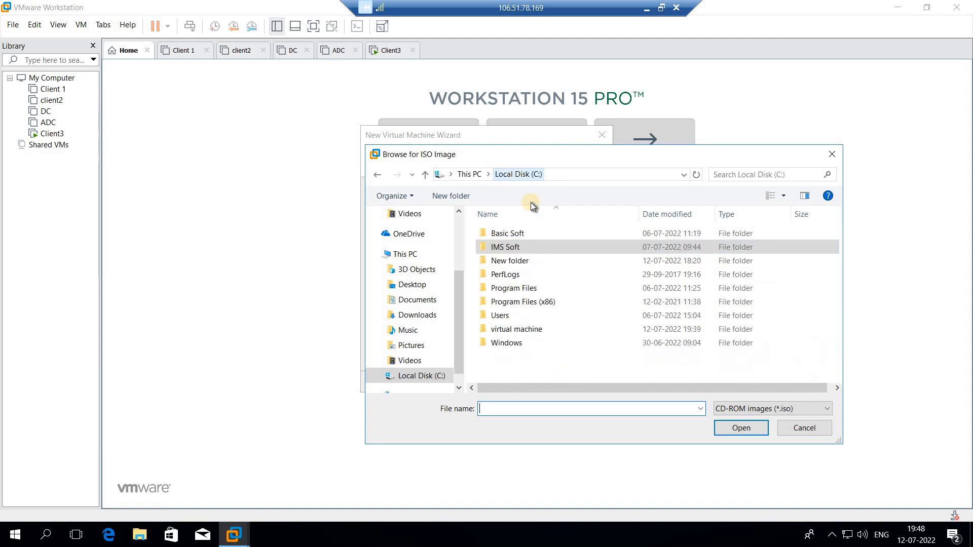
double_click(510, 248)
scroll(536, 277, down, 3)
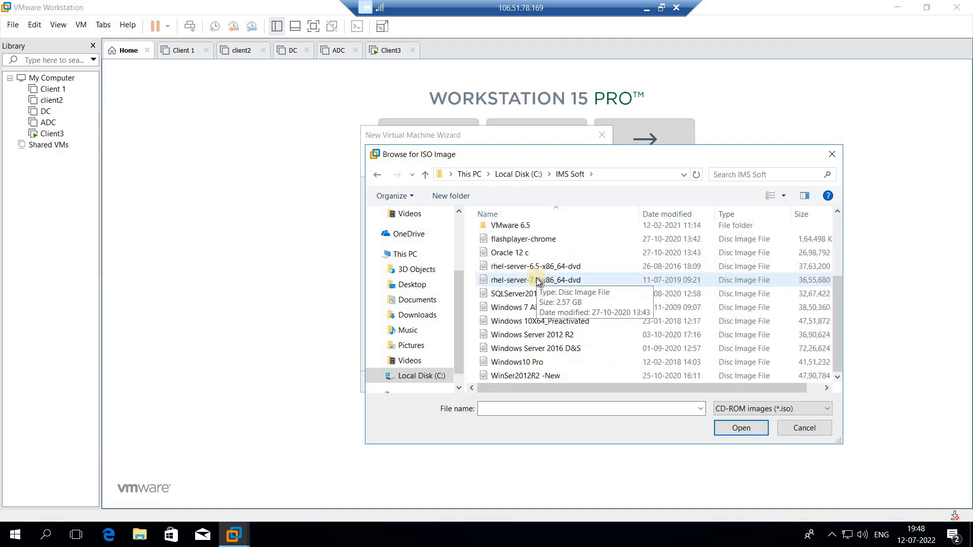
click(542, 378)
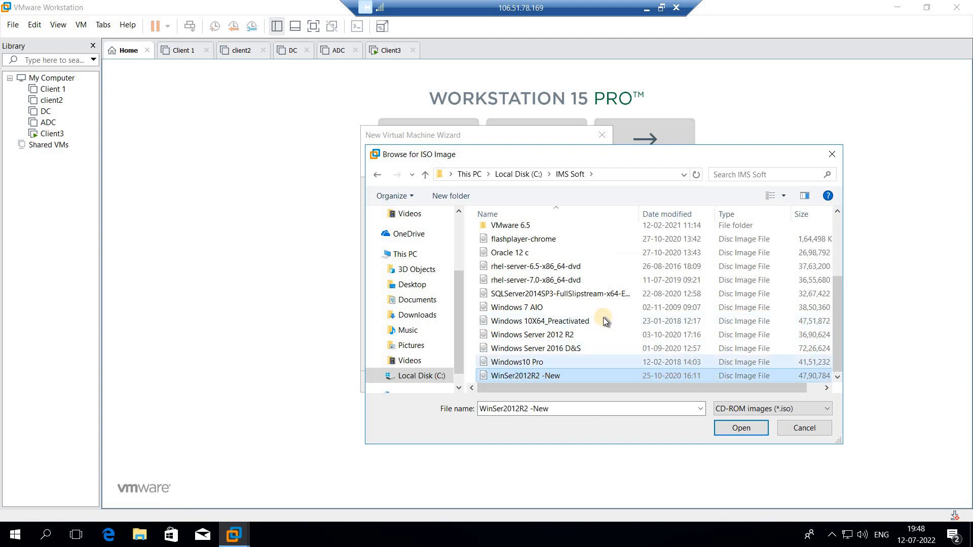
click(737, 429)
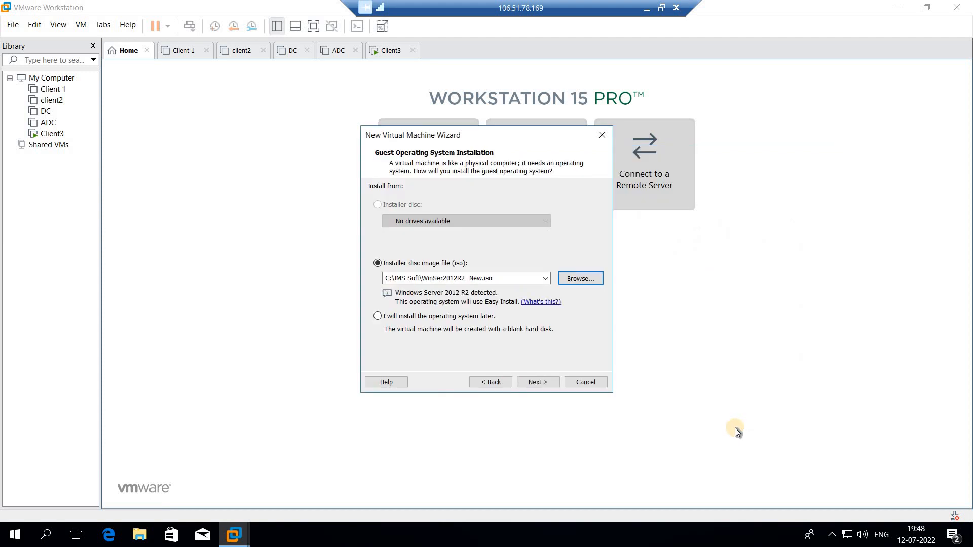
click(534, 383)
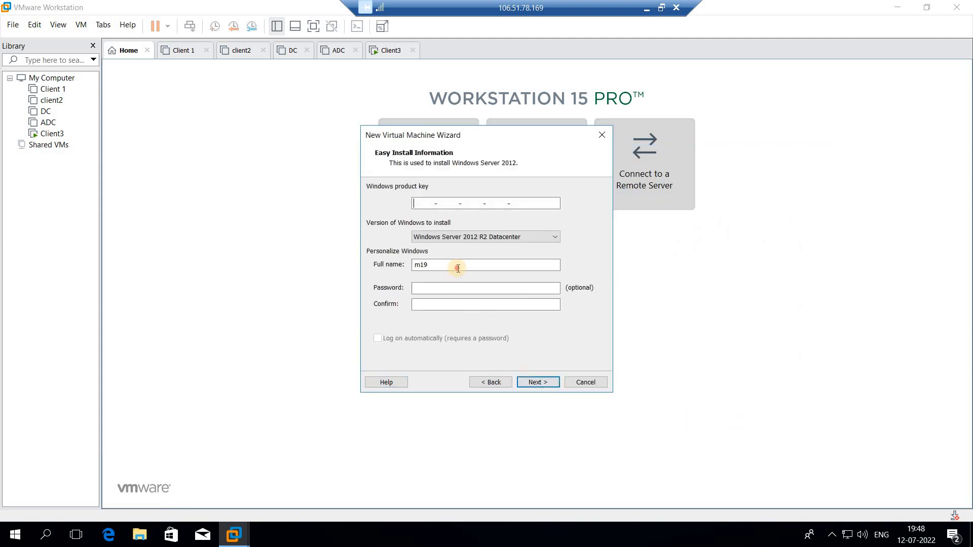
Set the Easy Install full name to AADC, enter and confirm the account password, and leave the product key blank.
click(377, 268)
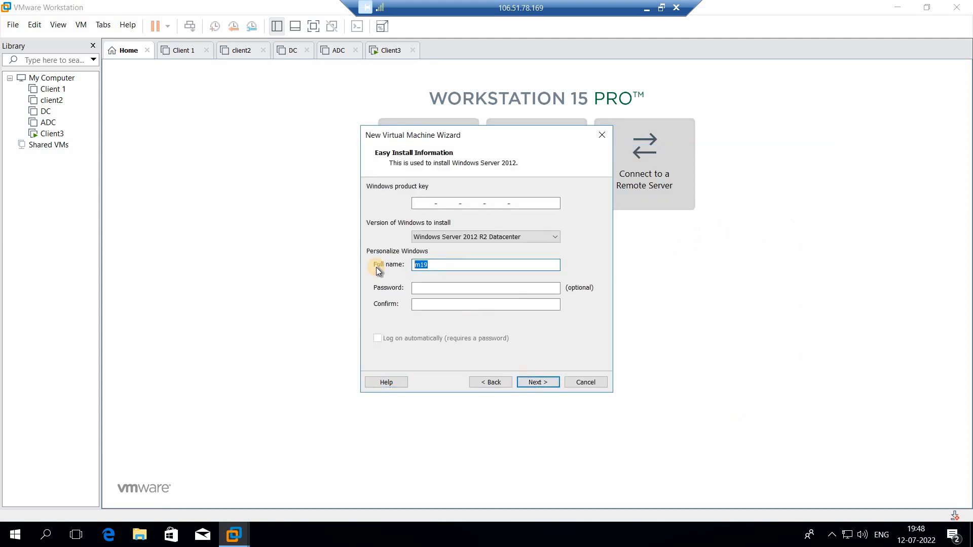
text(DC)
key(BackSpace)
key(BackSpace)
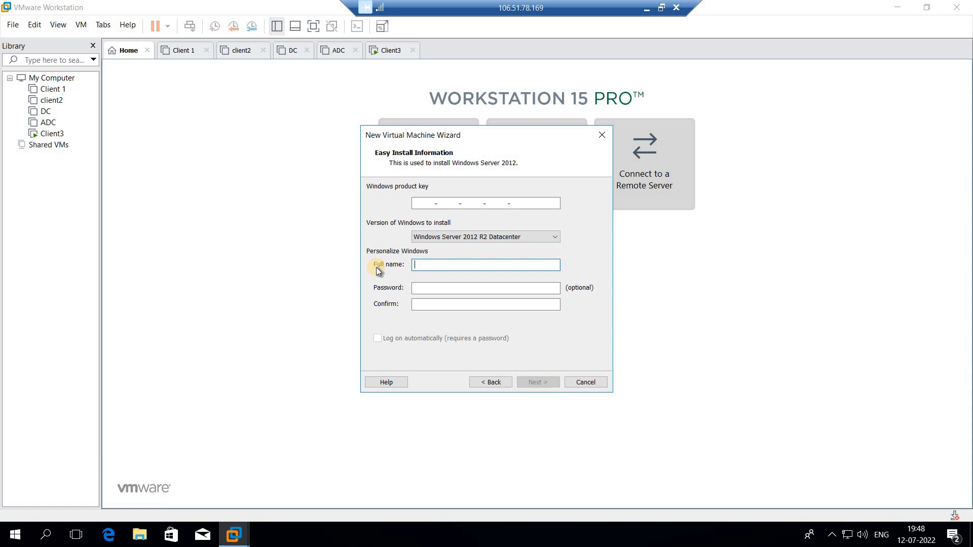
text(AADC)
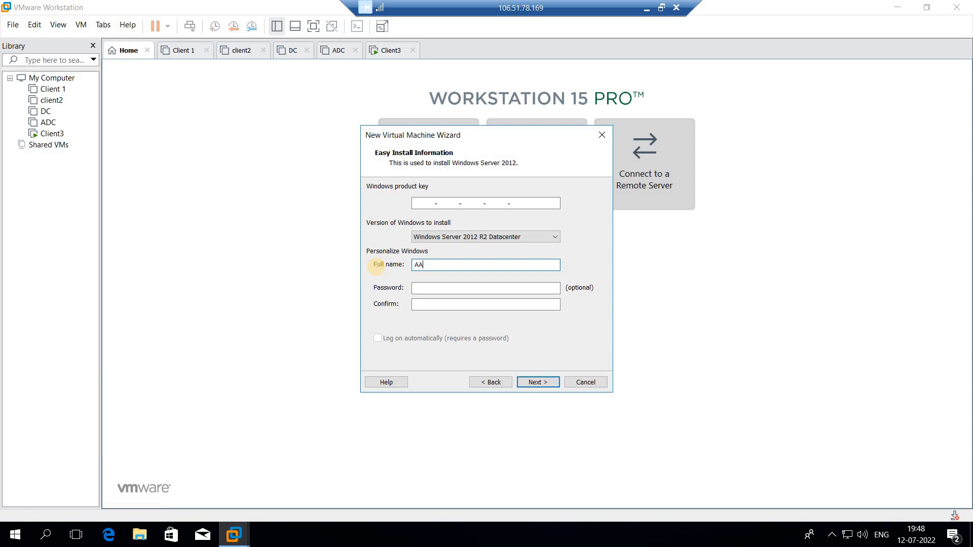
click(452, 286)
text(12345)
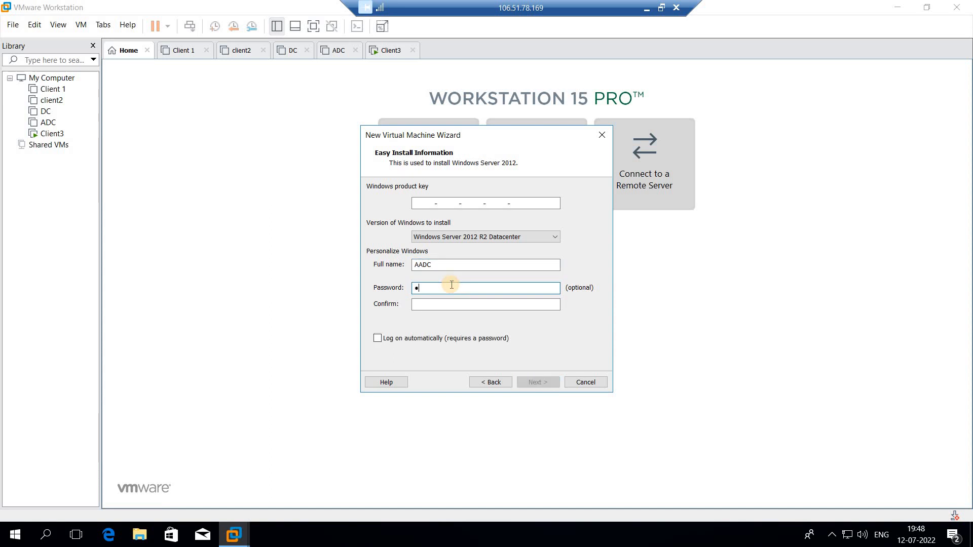
key(Tab)
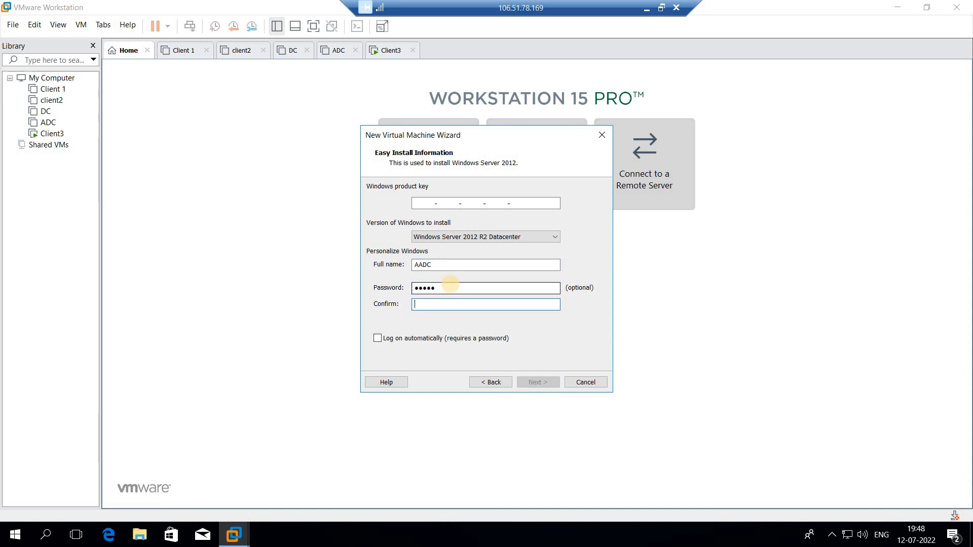
text(1234)
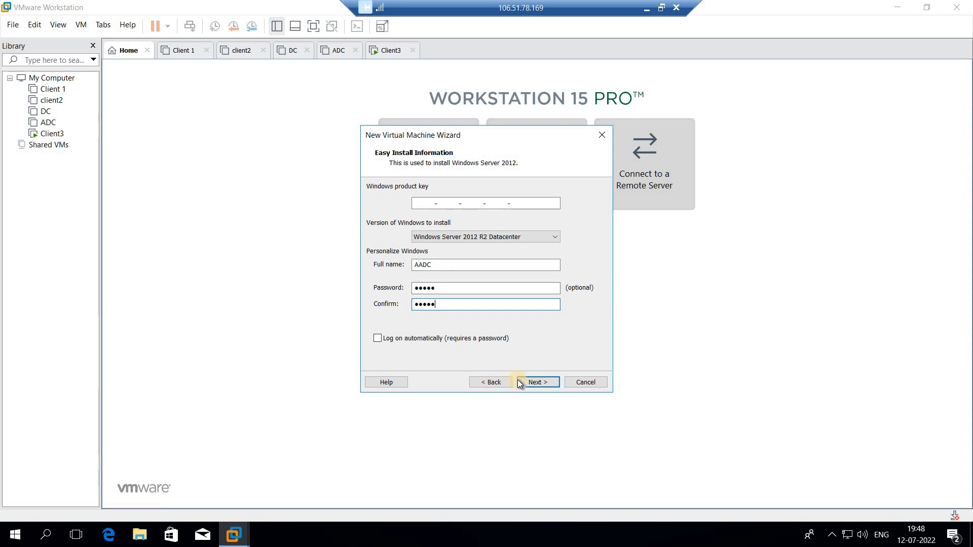
click(534, 382)
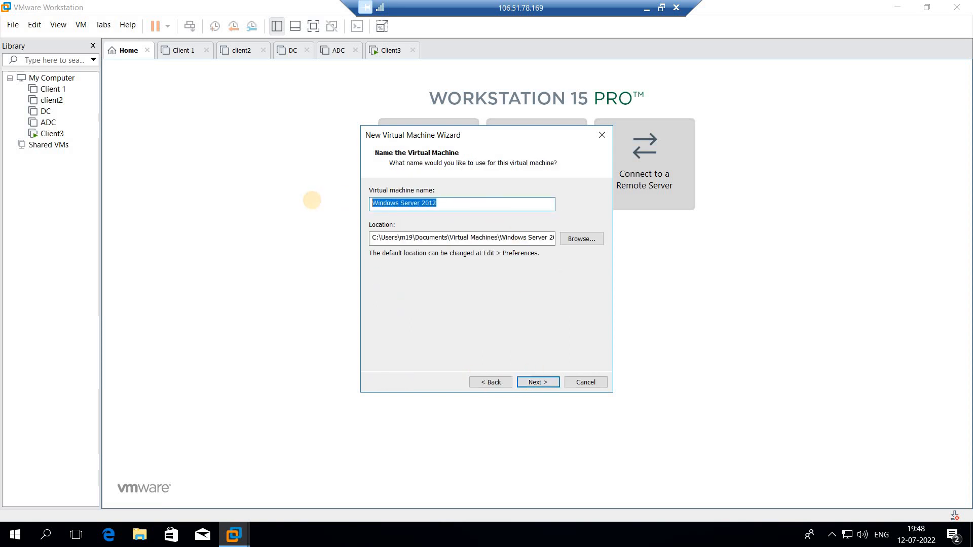
Name the virtual machine AADC in its default location, and choose BIOS as the firmware type.
text(AADC)
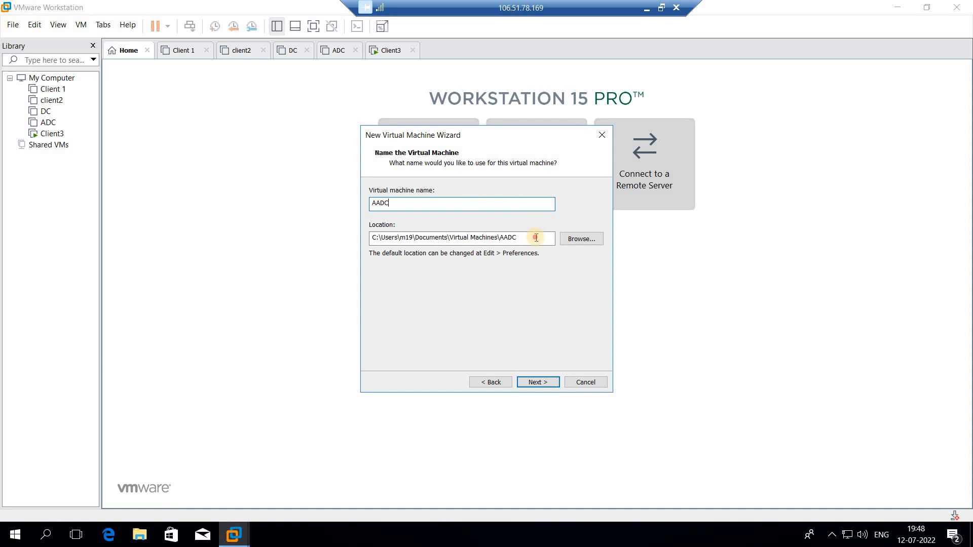
drag(537, 238, 308, 225)
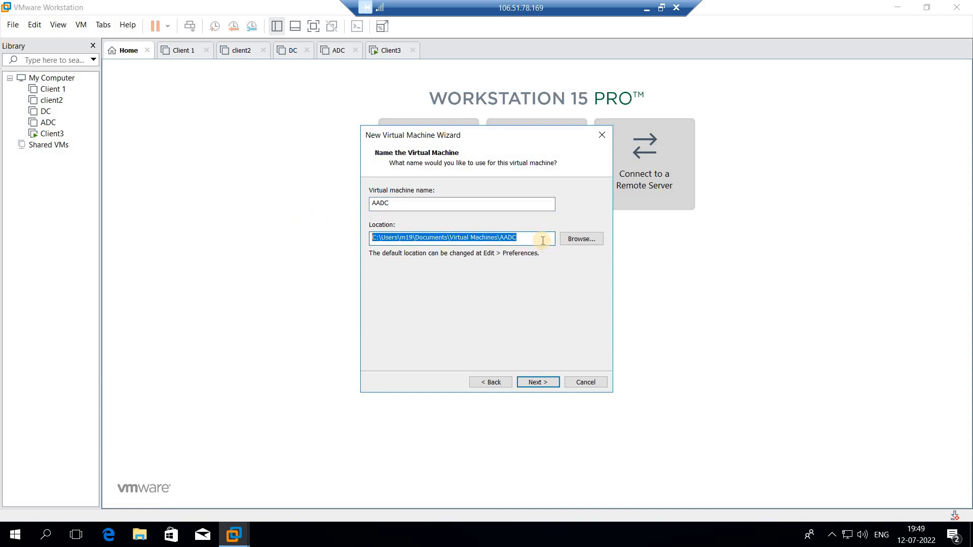
click(545, 385)
click(383, 203)
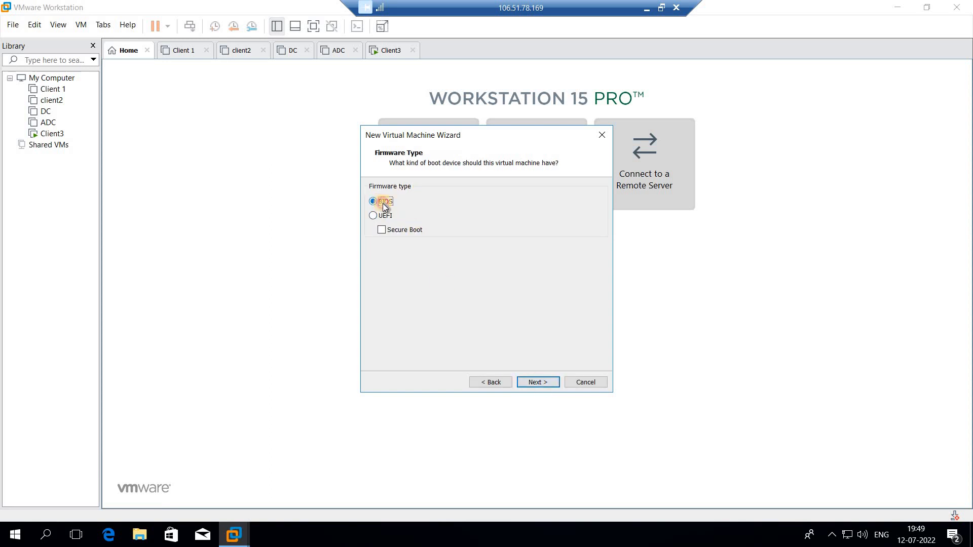
click(544, 384)
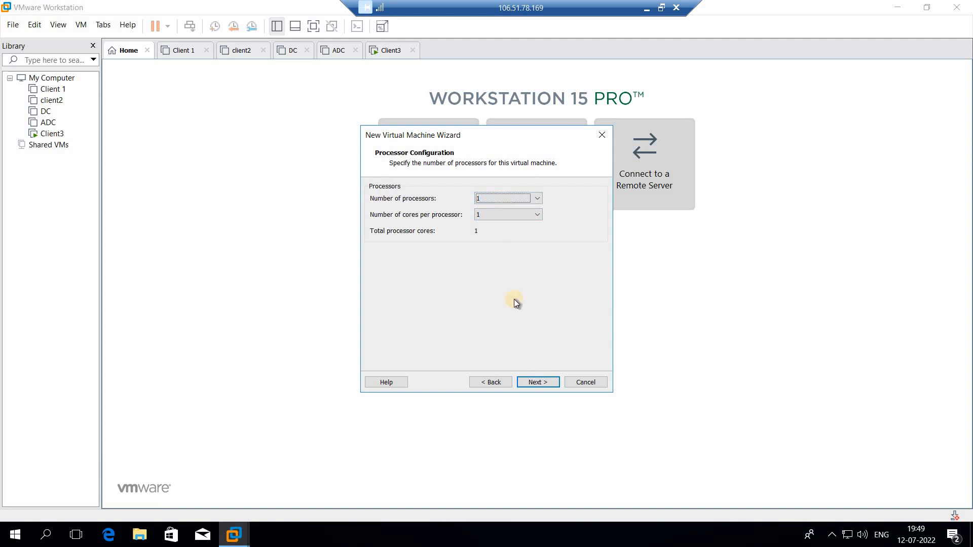
Accept one single-core processor and set the virtual machine's memory to 4096 MB.
click(537, 388)
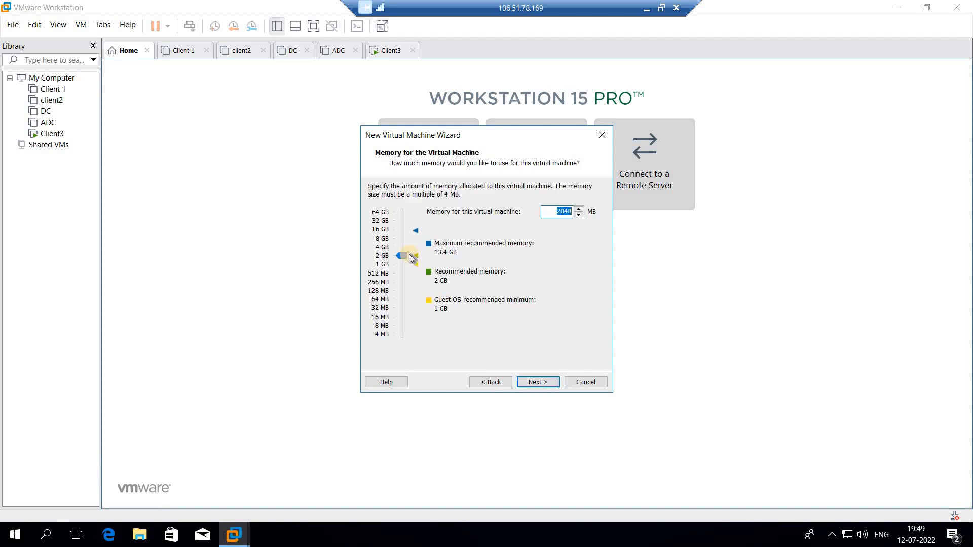
click(382, 248)
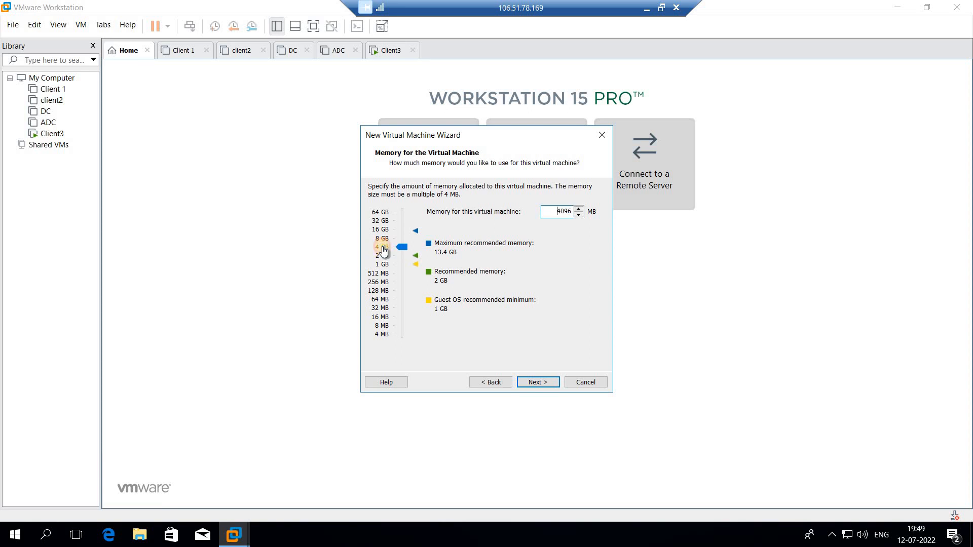
drag(549, 211, 579, 243)
click(543, 381)
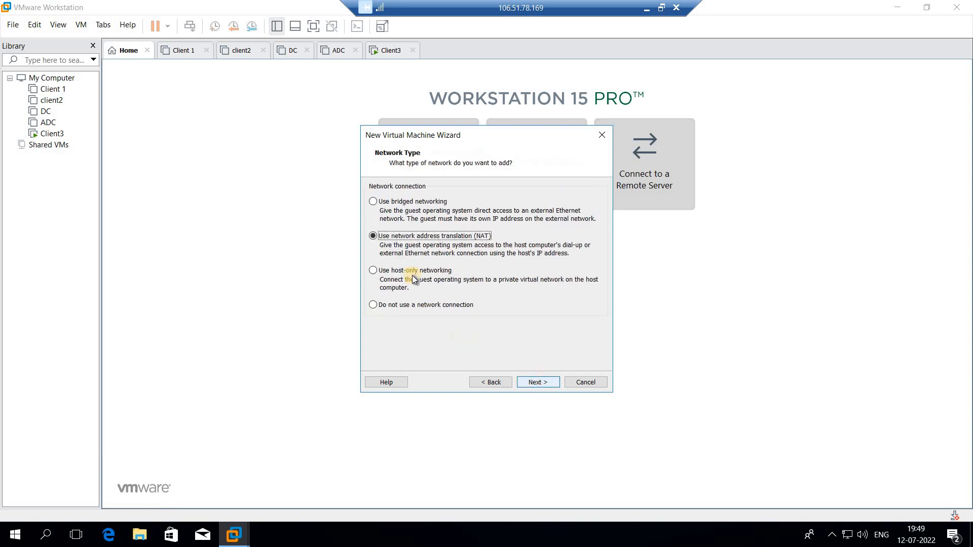
Accept NAT networking and the default I/O controller, and choose to create a new SCSI virtual disk.
click(525, 383)
click(525, 383)
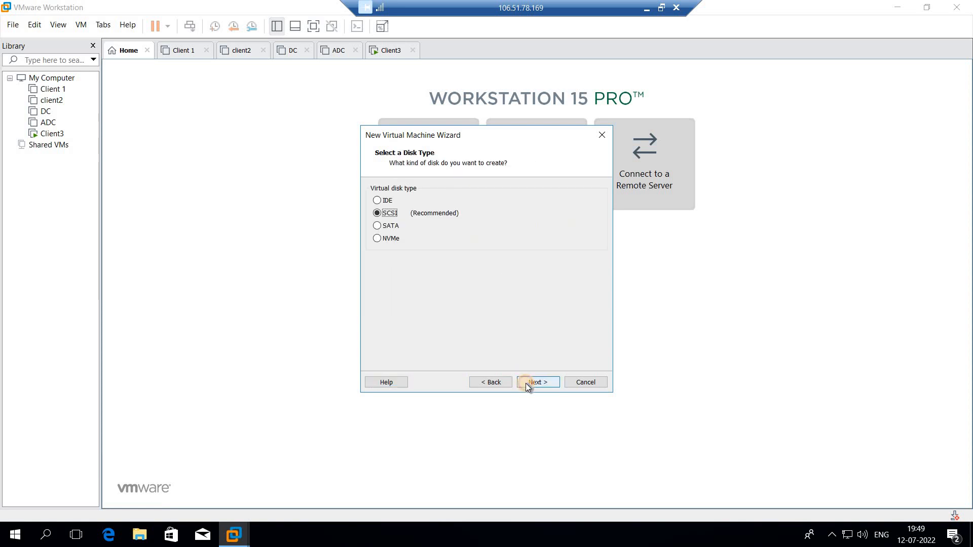
click(525, 383)
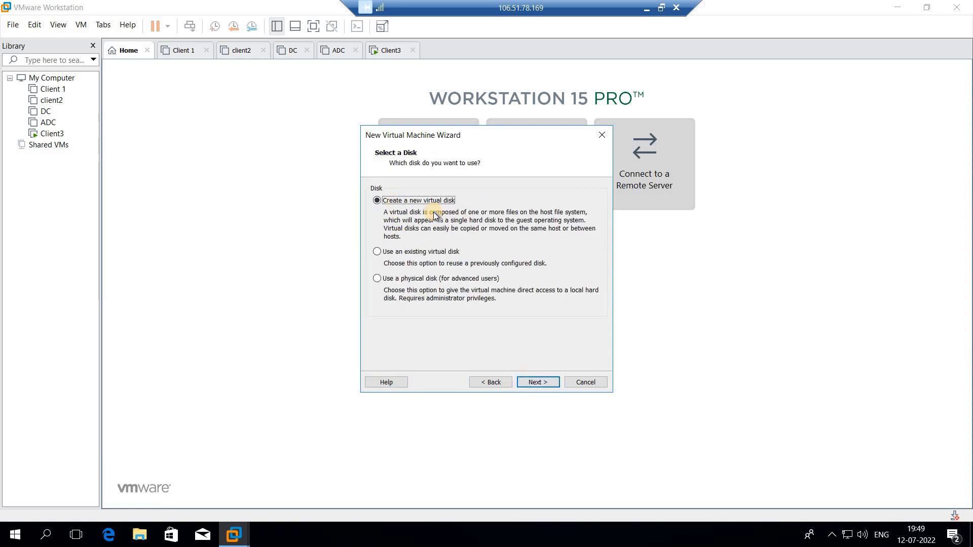
click(540, 381)
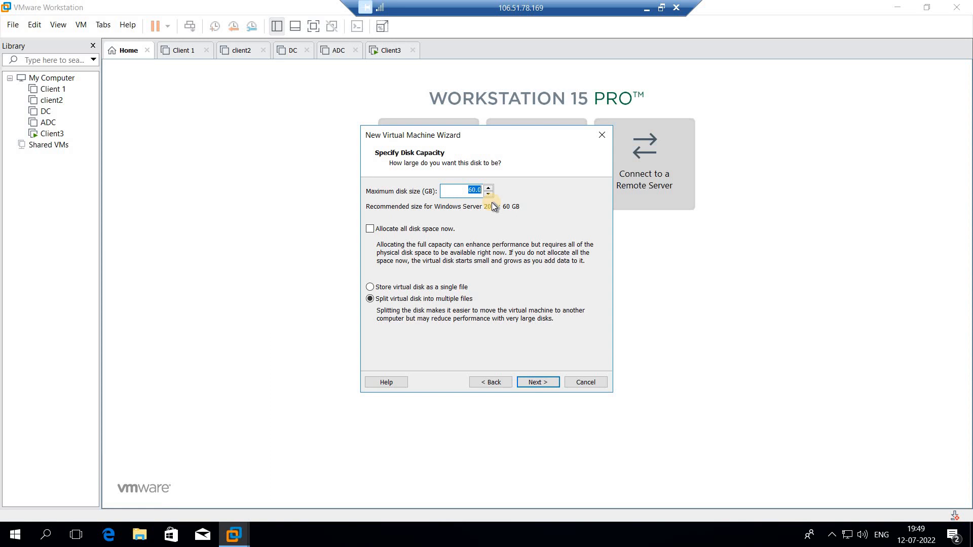
Set the maximum disk size to 100 GB, stored as a single file named AADC.vmdk.
text(100)
click(472, 288)
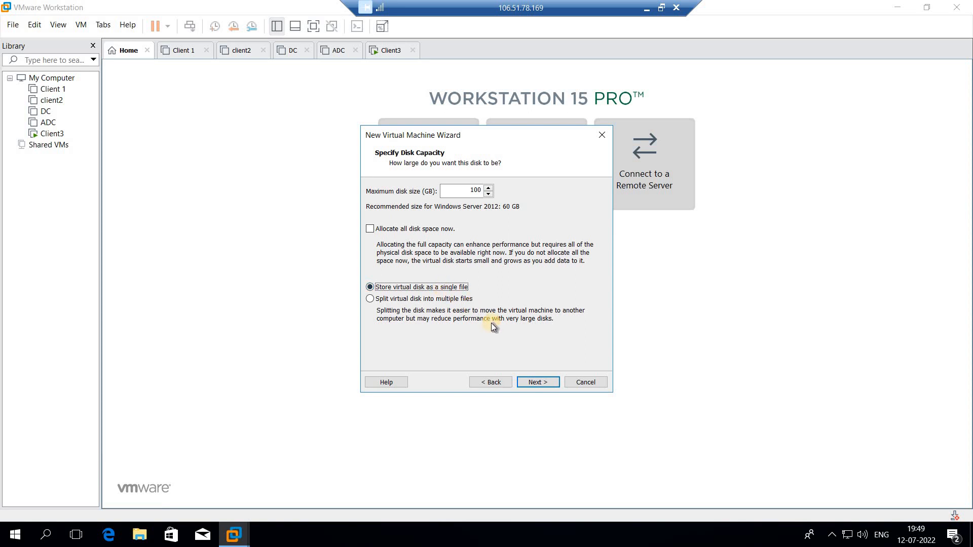
click(545, 383)
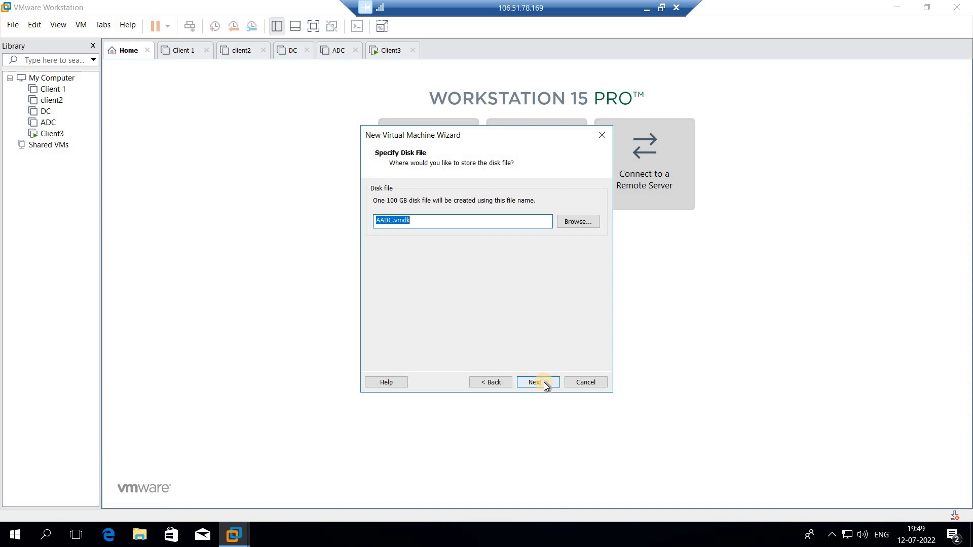
click(544, 382)
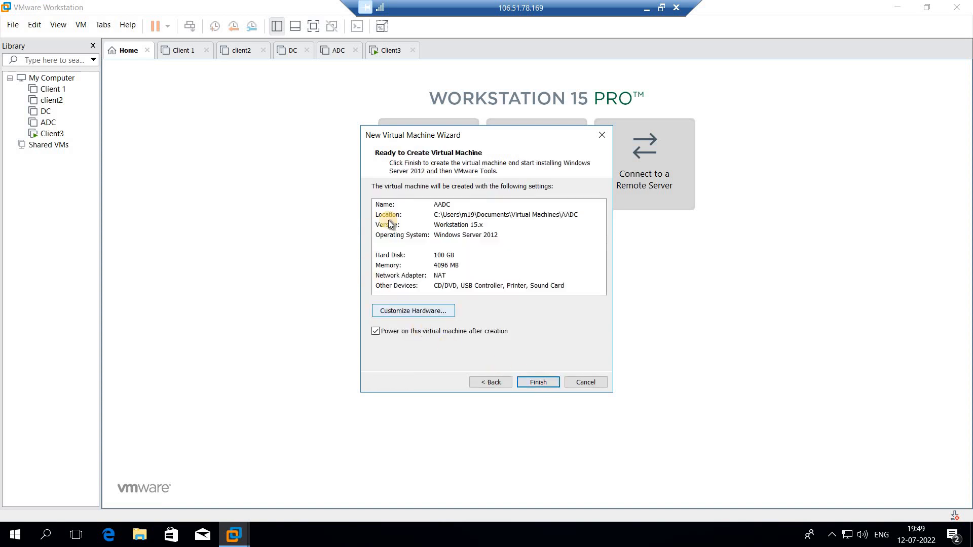
Customize the hardware of AADC so that its network adapter uses the LAN segment LAN 1.
click(415, 311)
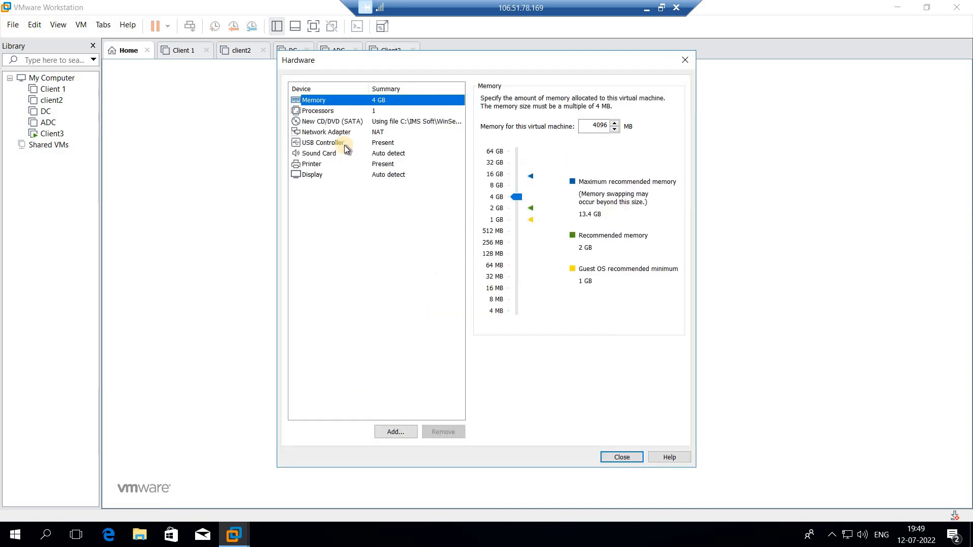
click(342, 131)
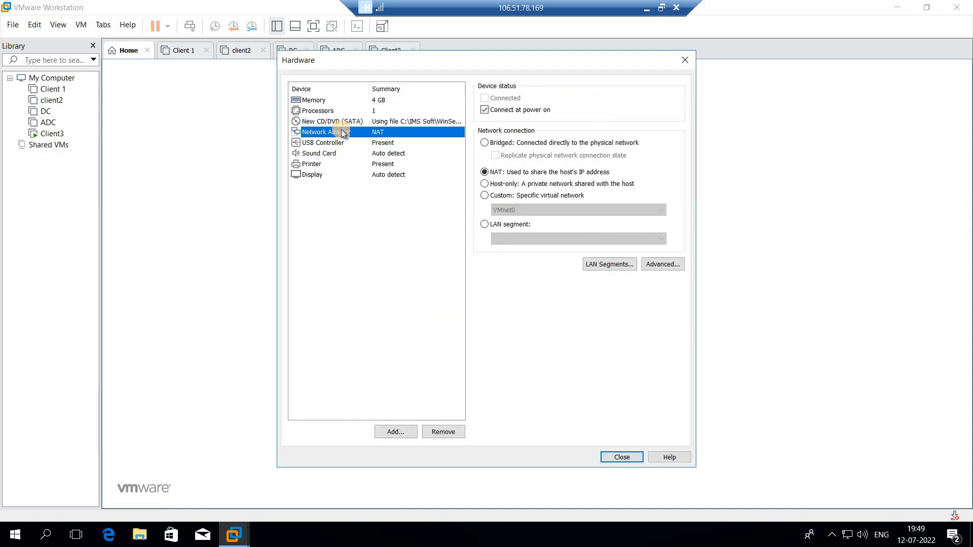
click(502, 224)
click(519, 242)
click(519, 250)
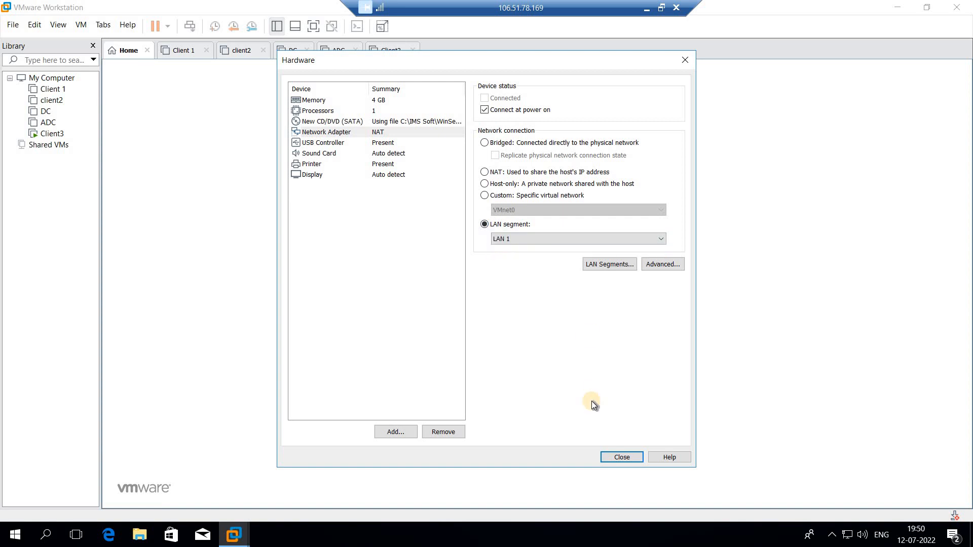
click(622, 457)
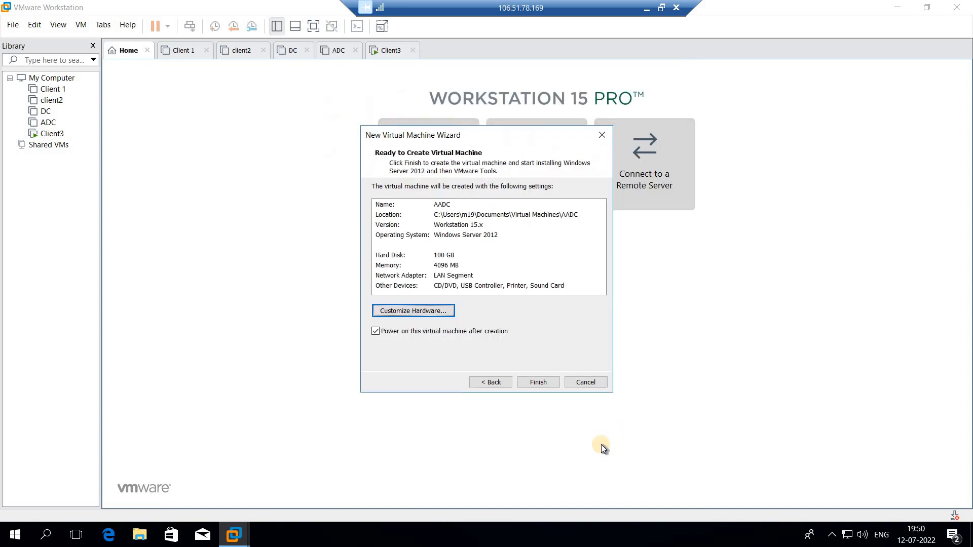
Finish the wizard to create the AADC virtual machine and power it on.
click(549, 386)
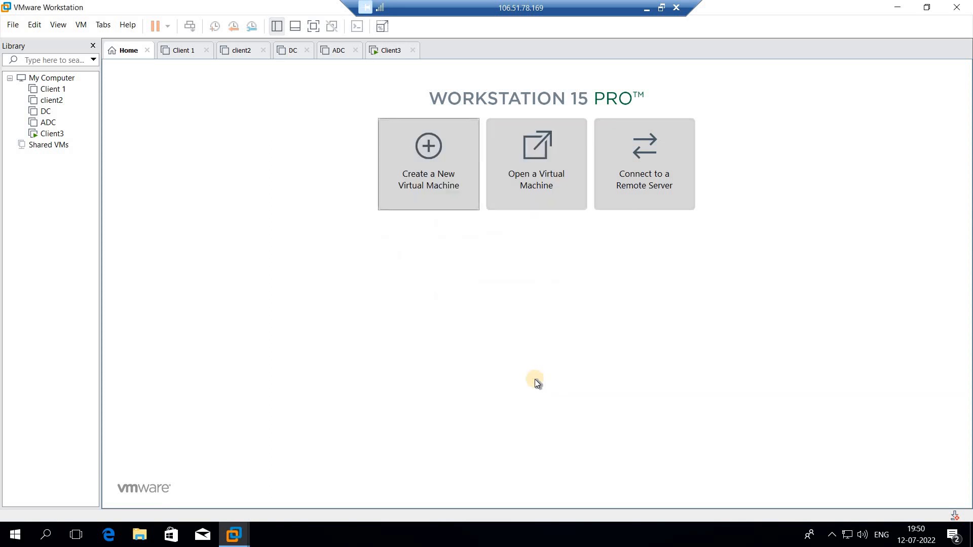
click(479, 256)
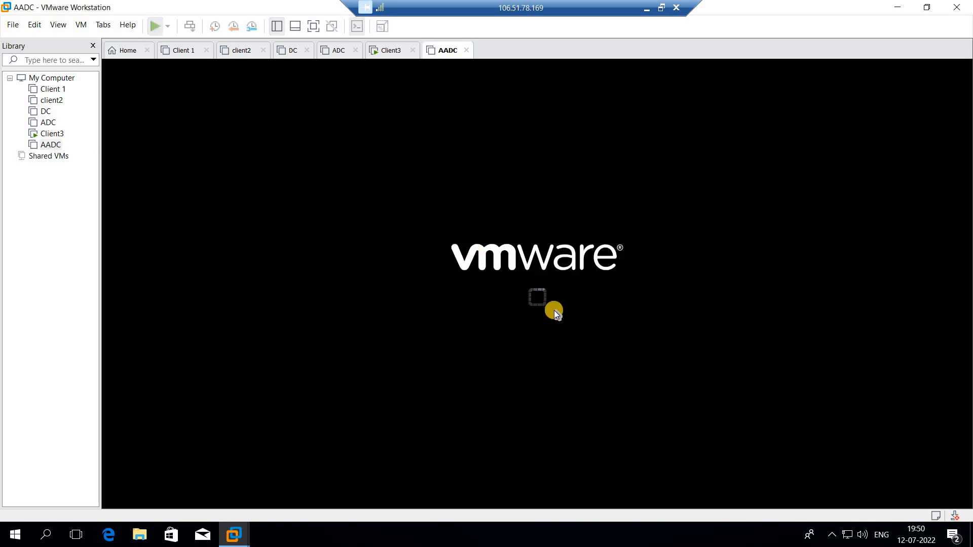
Check the Windows installation progress in Client3 and AADC, and minimize the remote desktop session.
click(385, 50)
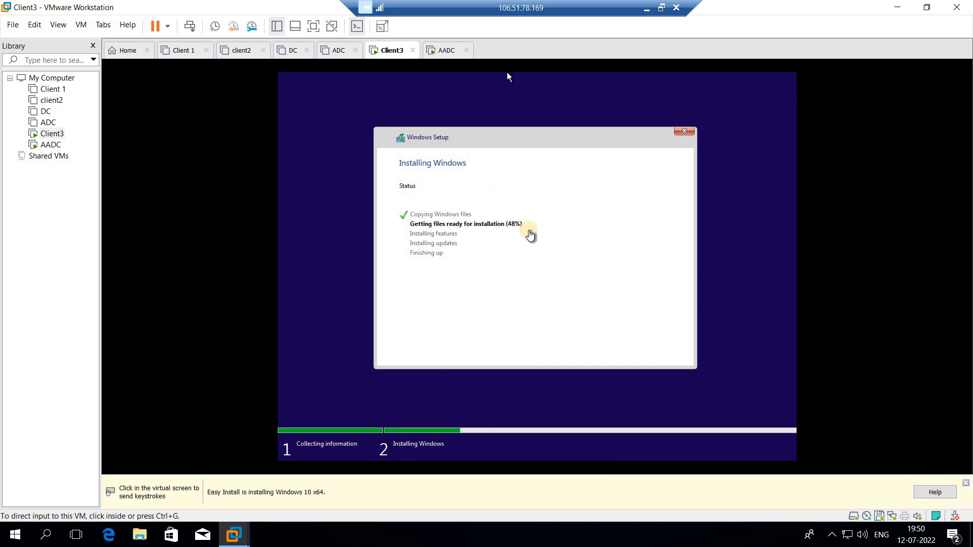
click(440, 51)
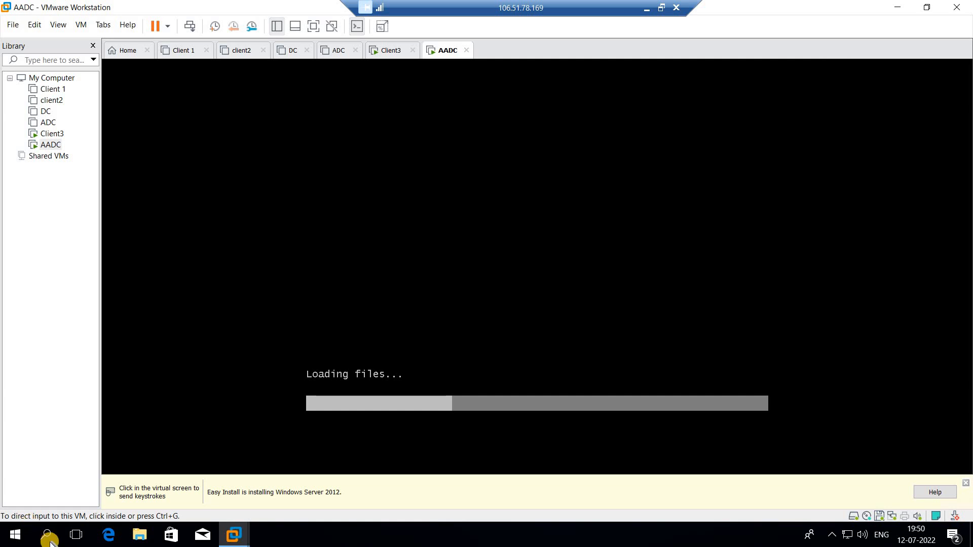
click(648, 9)
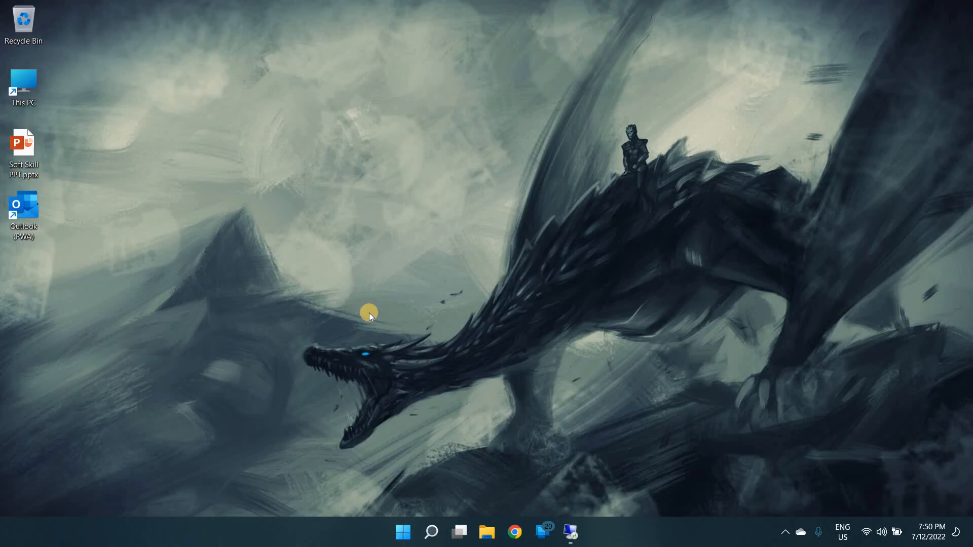